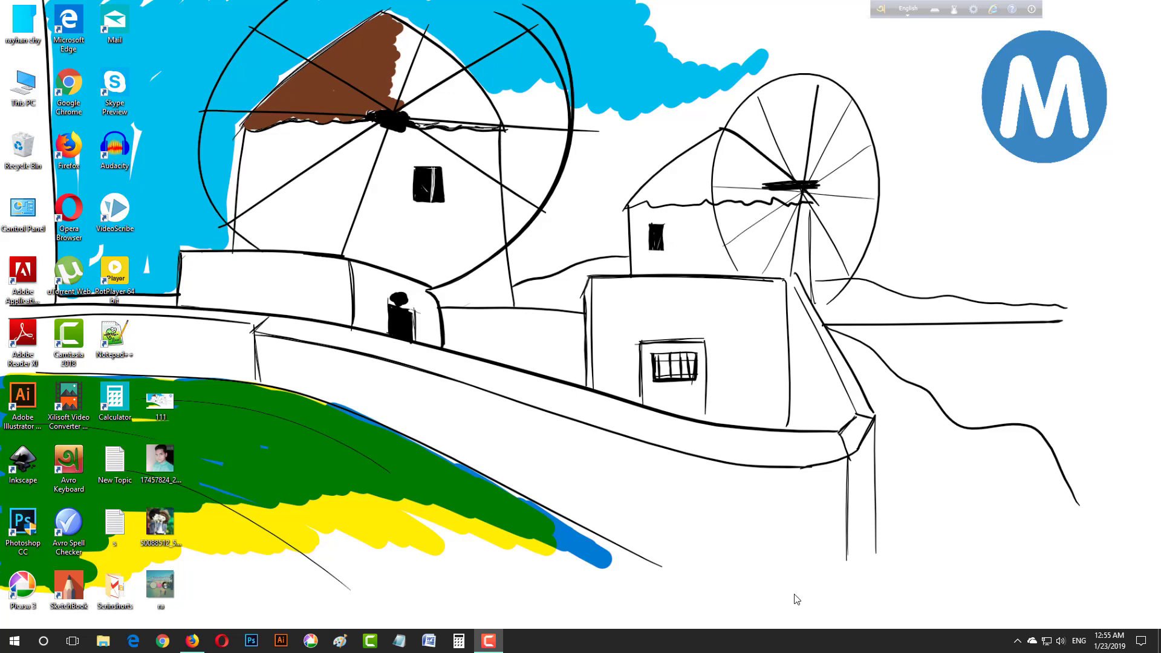
{"action": "right_click", "coordinate": [578, 428]}
{"action": "left_click", "coordinate": [655, 464]}
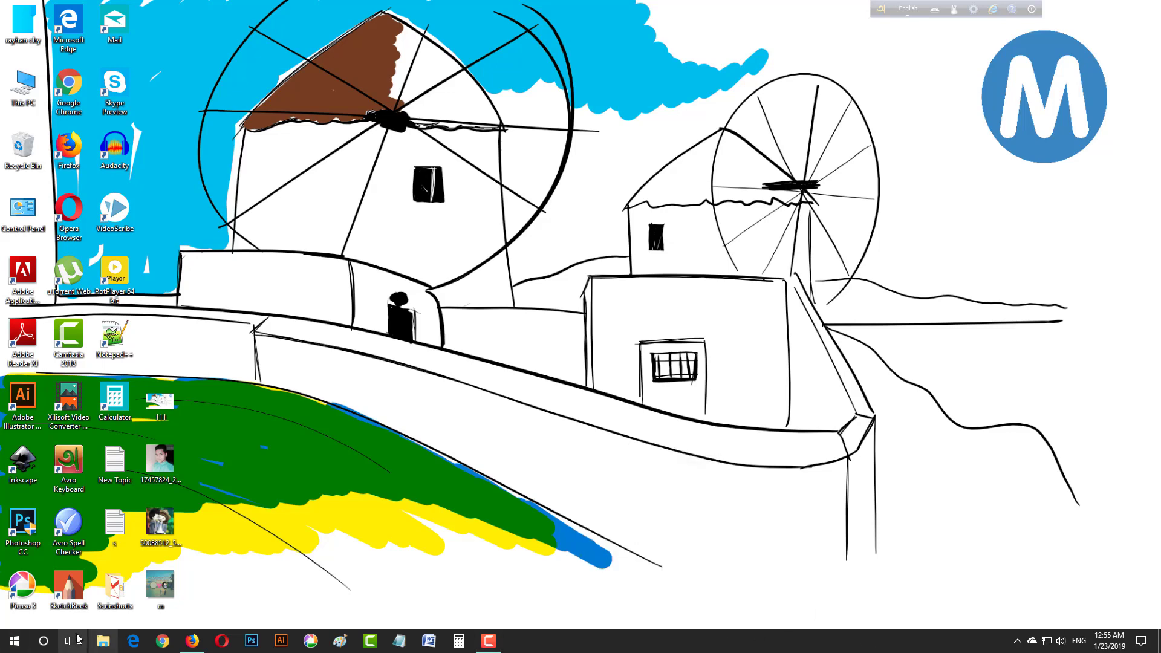
Switch to Google Chrome and search for "hachful" to reach the Hatchful logo maker site
{"action": "left_click", "coordinate": [162, 641]}
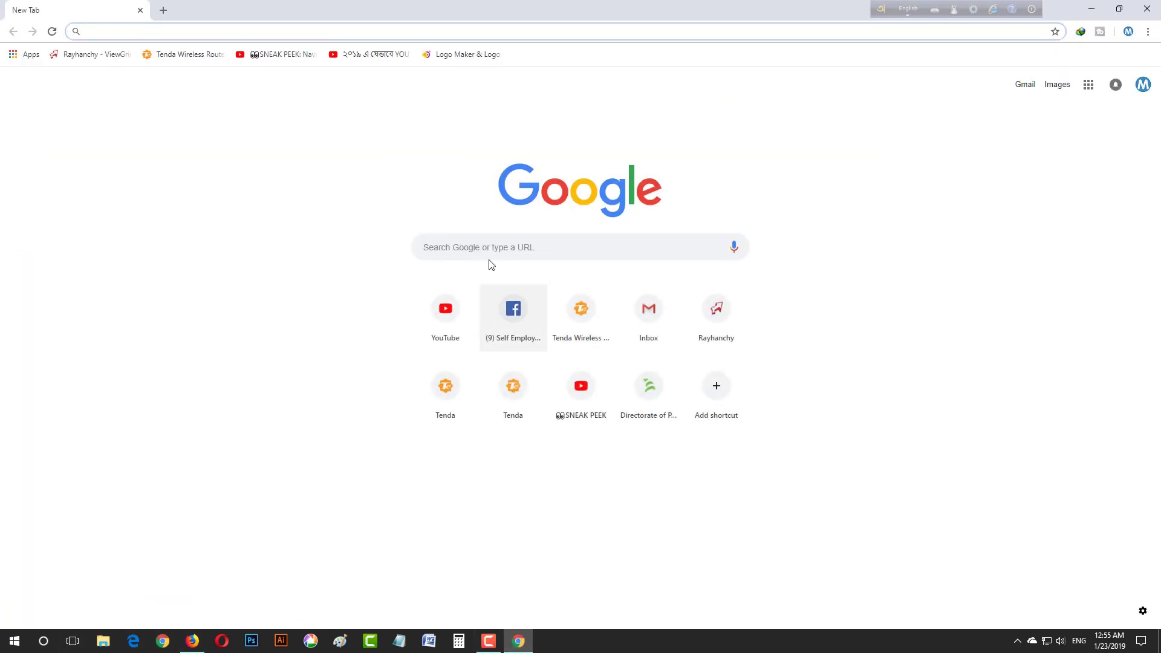
{"action": "left_click", "coordinate": [502, 243]}
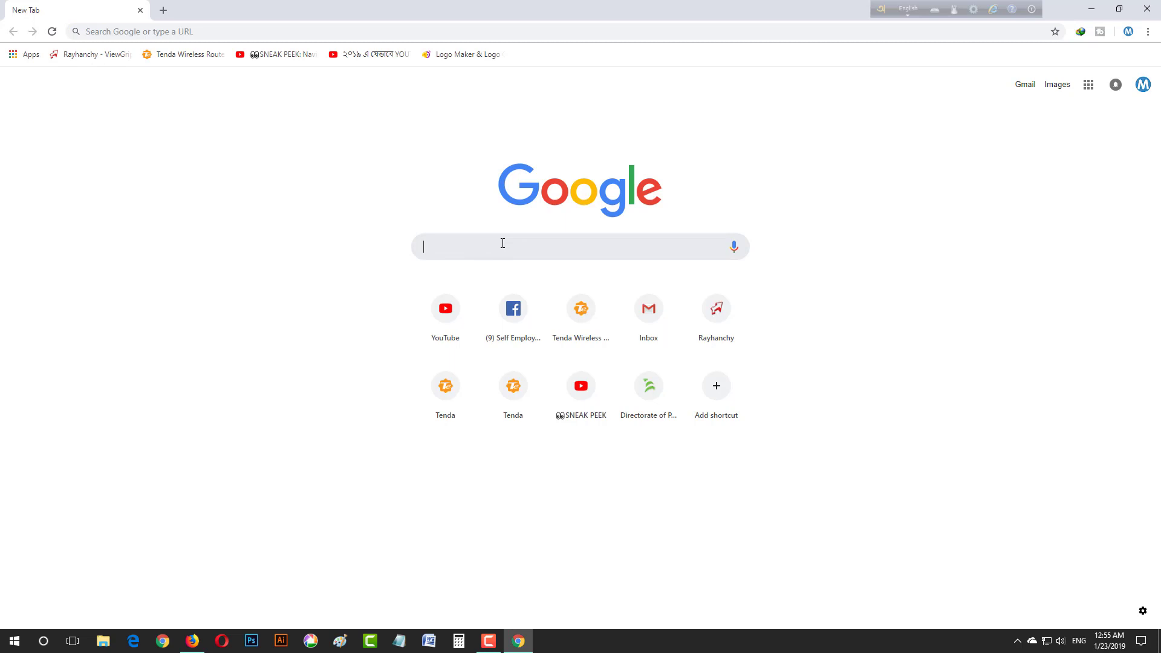
{"action": "type", "text": "h"}
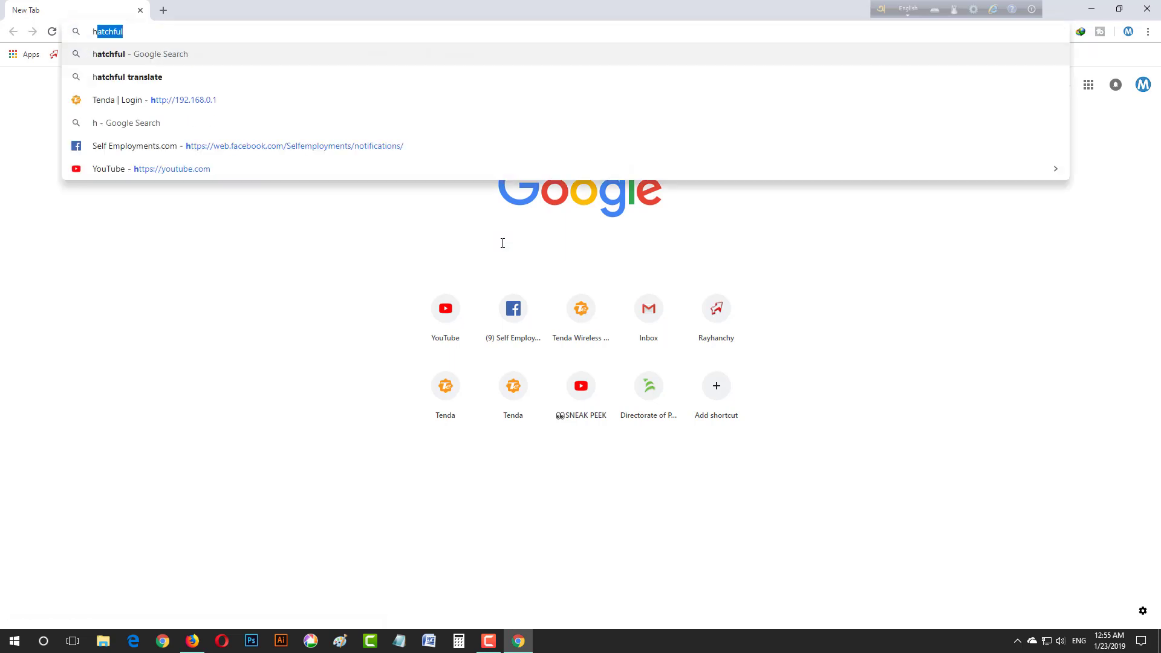
{"action": "type", "text": "atch"}
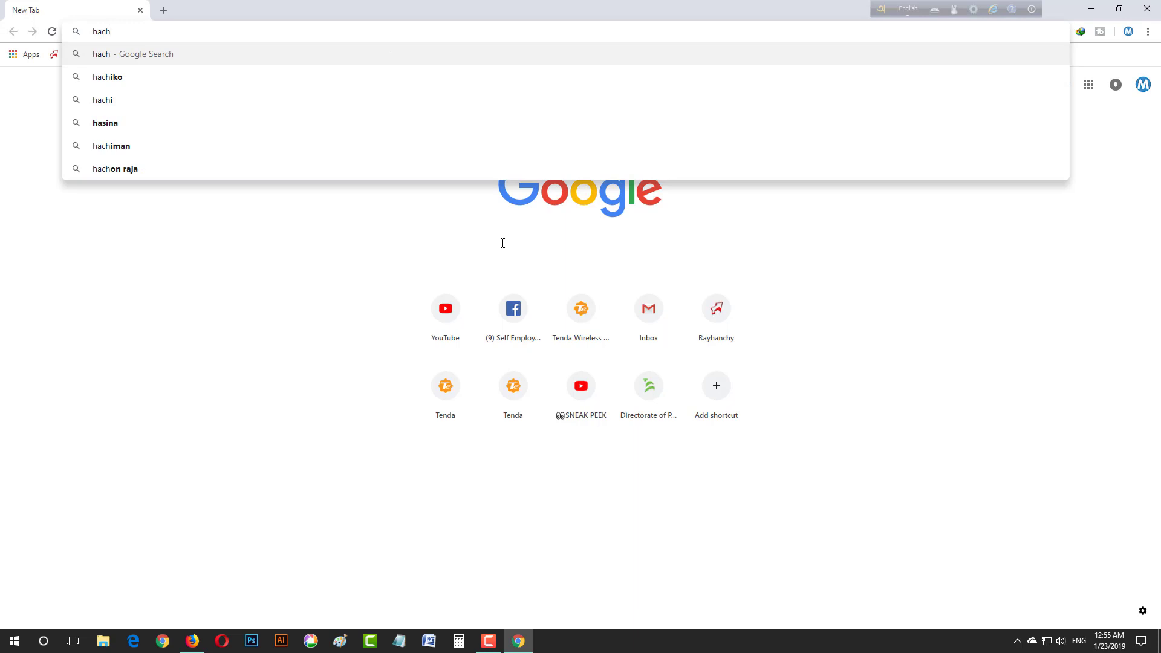
{"action": "type", "text": "ful"}
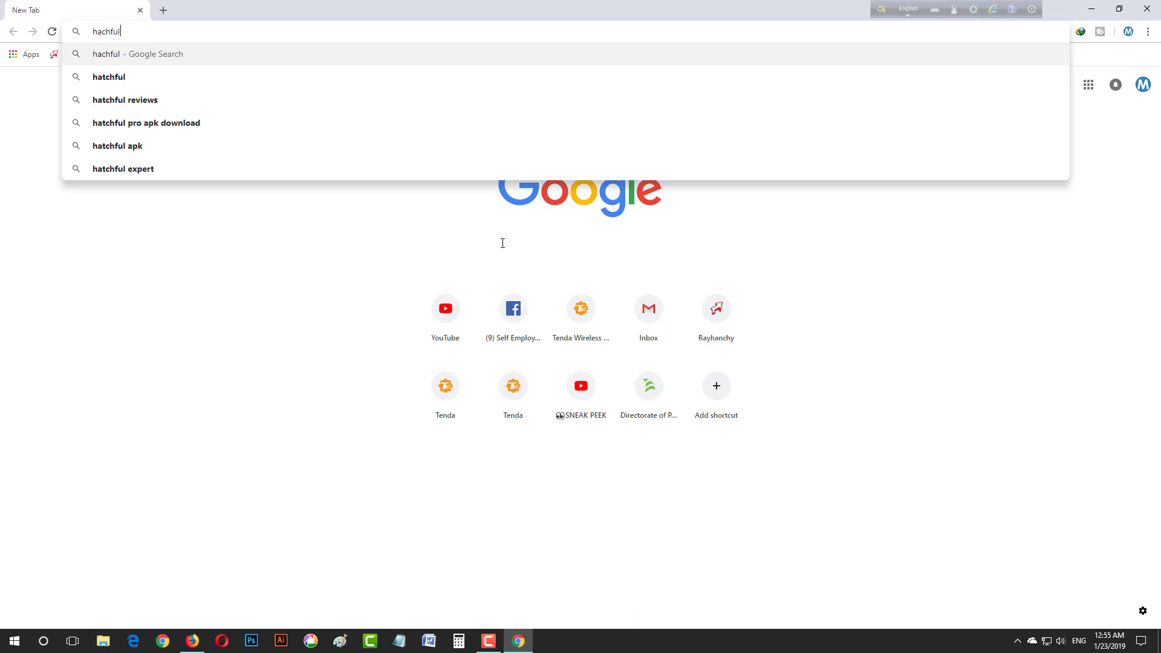
{"action": "key", "text": "Return"}
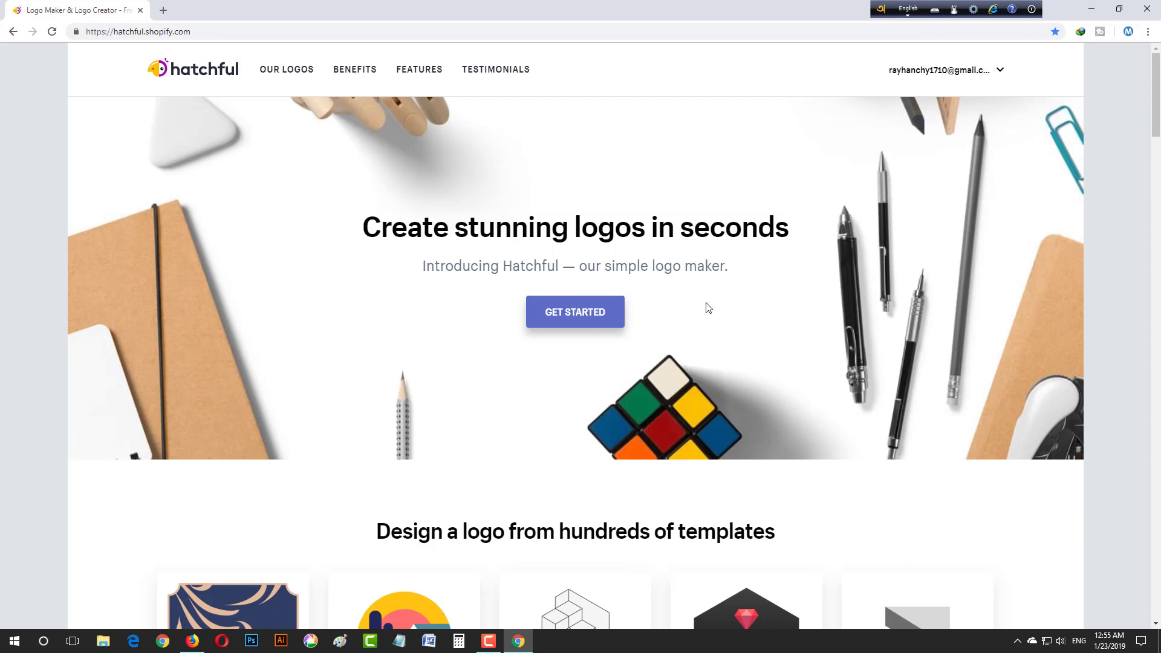
Start a new logo in Hatchful and choose Tech as the business space
{"action": "left_click", "coordinate": [595, 316]}
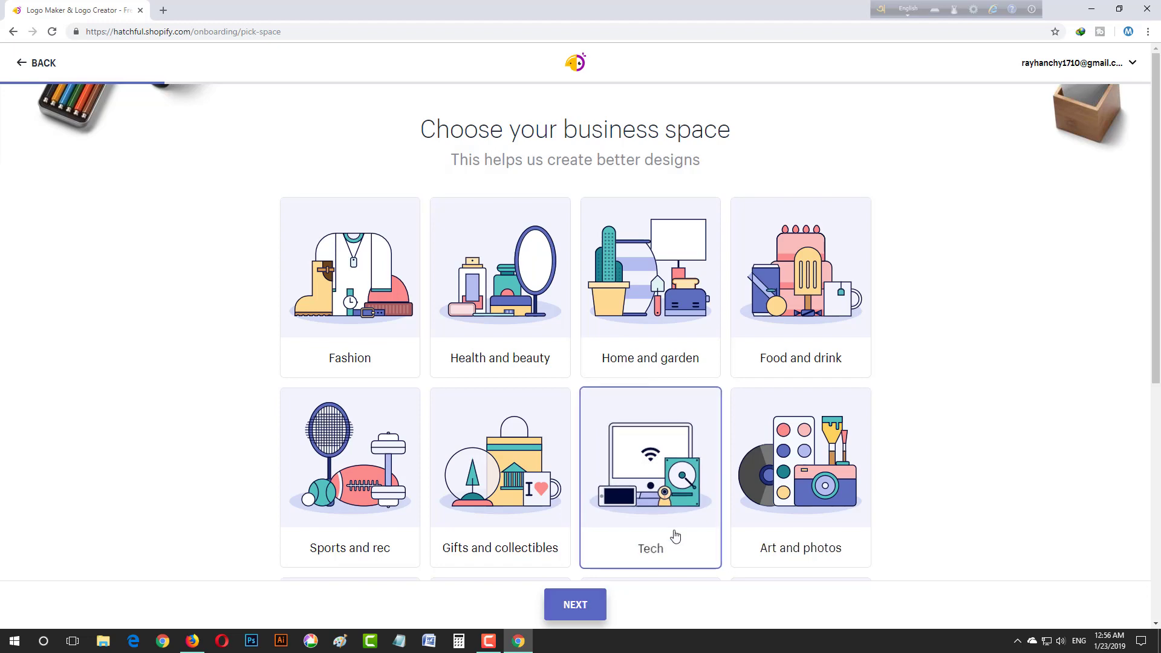
{"action": "left_click", "coordinate": [576, 603]}
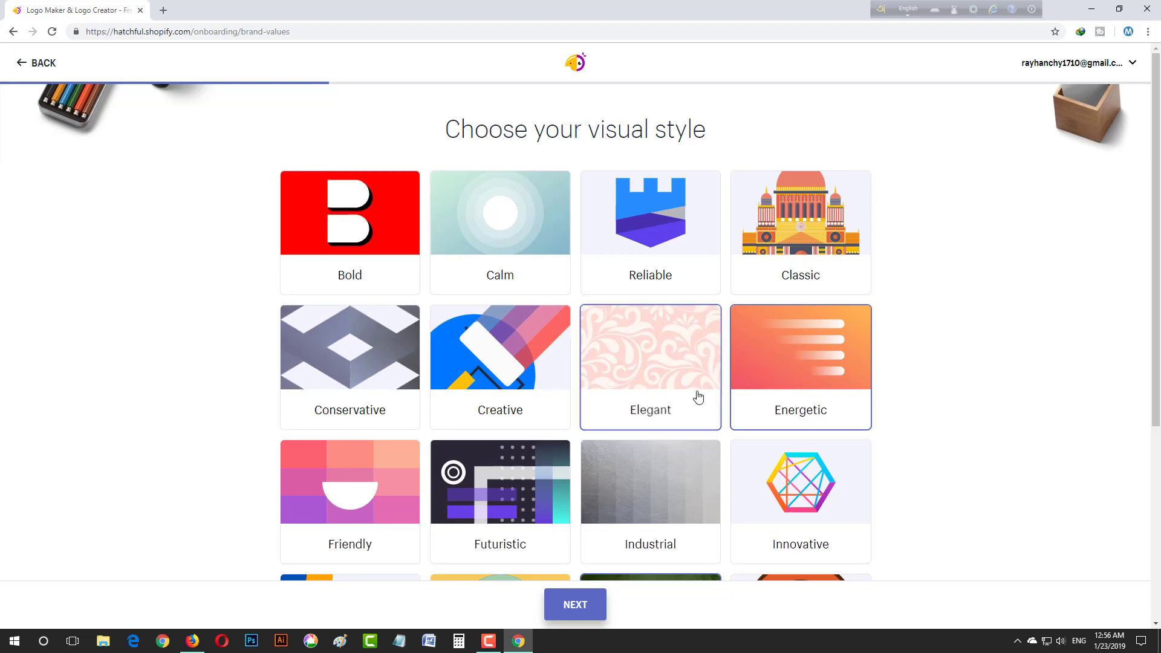
Try to add Innovative to the Elegant, Energetic and Strong visual styles, and proceed to the business name
{"action": "scroll", "coordinate": [647, 426], "scroll_direction": "down", "scroll_amount": 5}
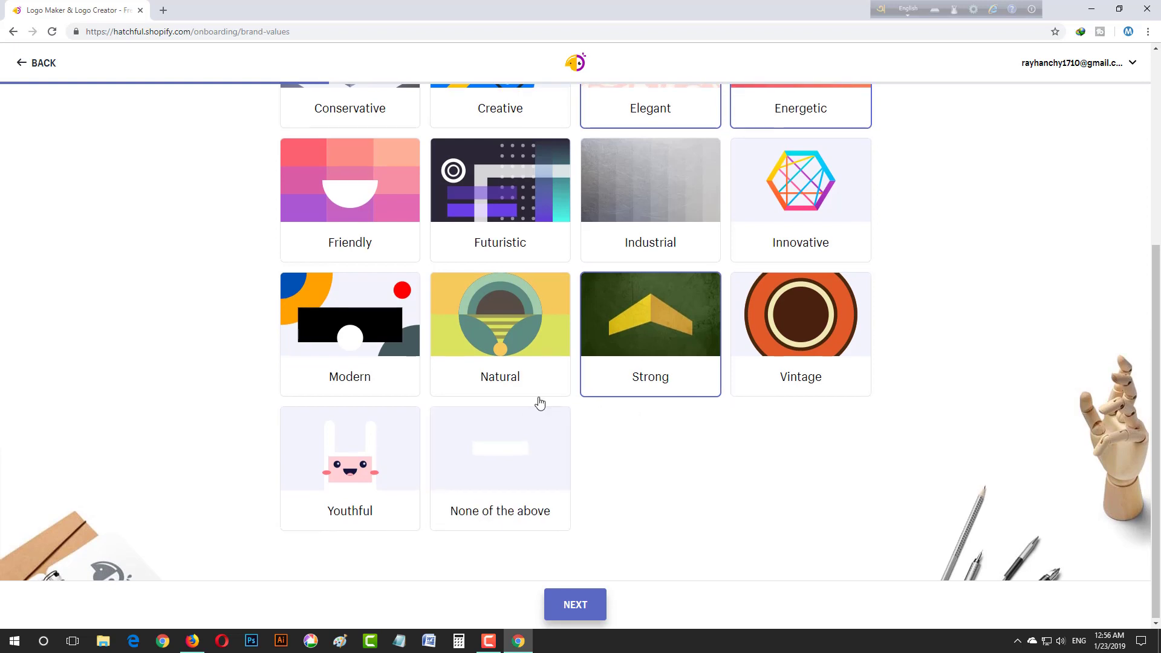
{"action": "scroll", "coordinate": [568, 402], "scroll_direction": "up", "scroll_amount": 2}
{"action": "scroll", "coordinate": [608, 402], "scroll_direction": "up", "scroll_amount": 1}
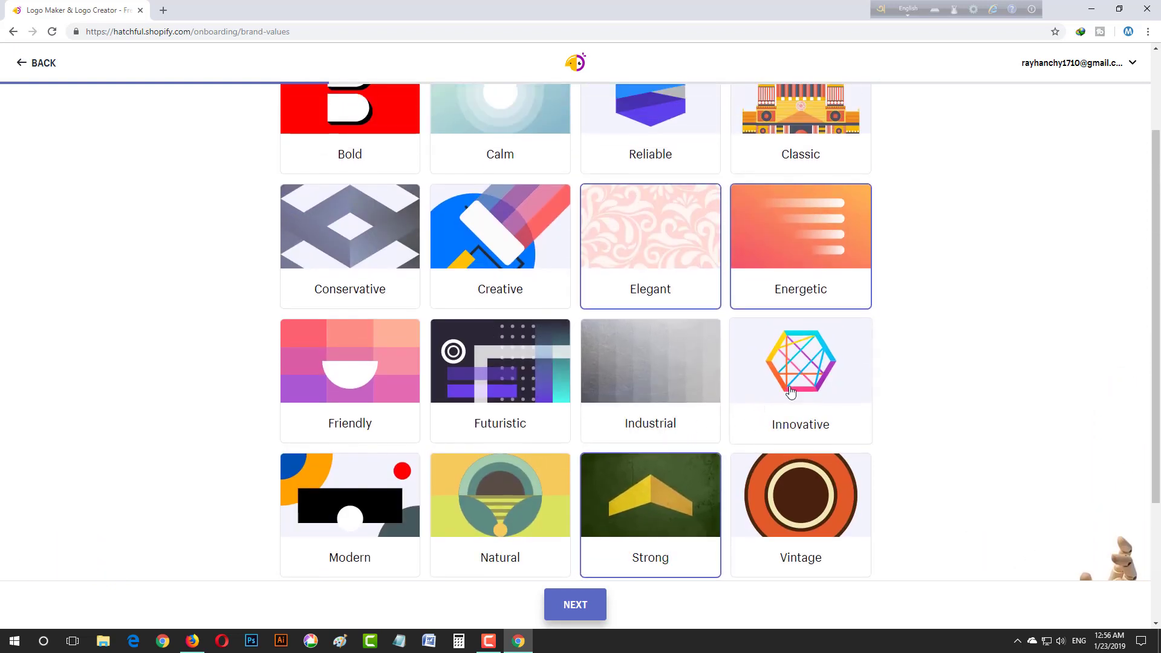
{"action": "left_click", "coordinate": [824, 385]}
{"action": "scroll", "coordinate": [616, 549], "scroll_direction": "down", "scroll_amount": 3}
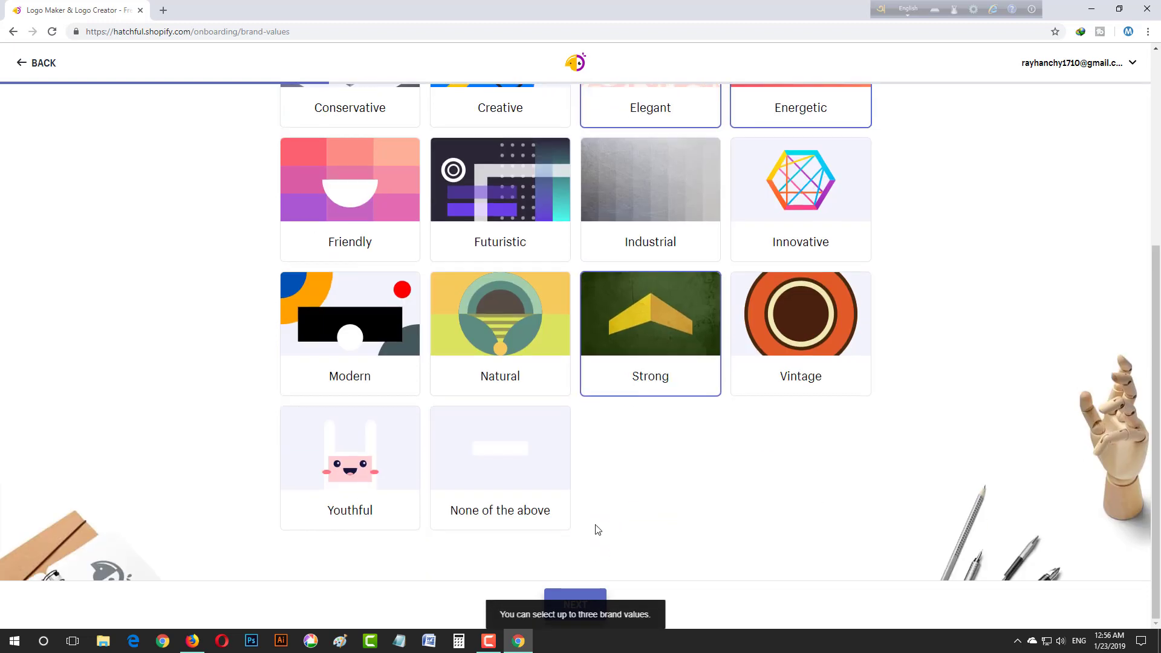
{"action": "left_click", "coordinate": [569, 605]}
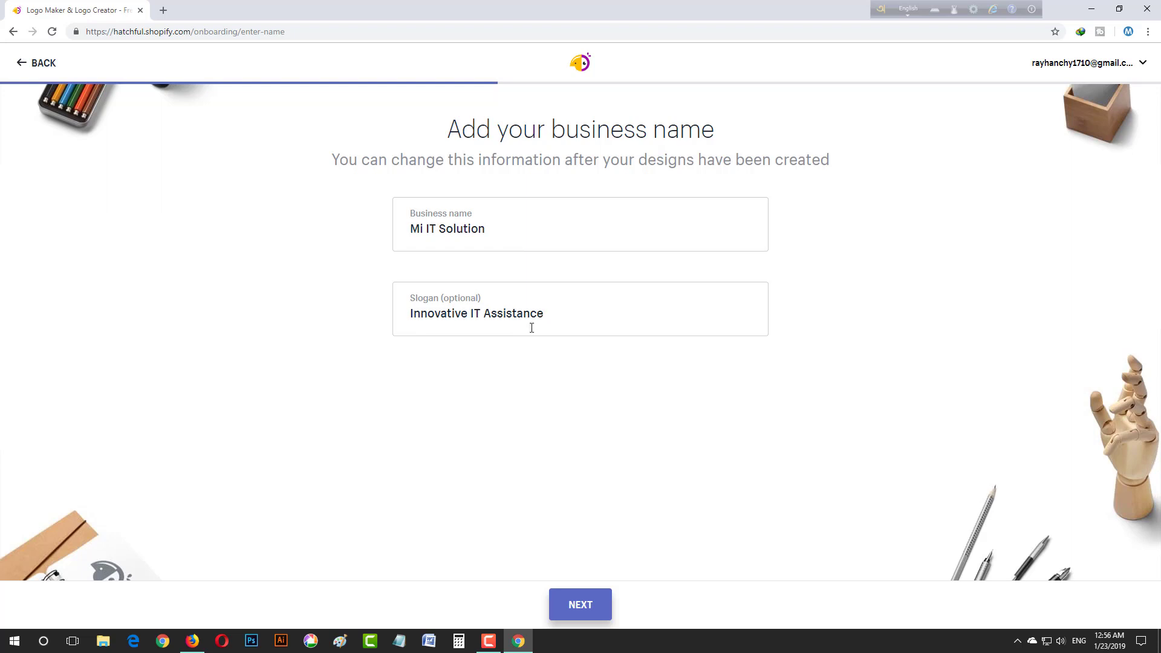
Submit the business name Mi IT Solution with the slogan Innovative IT Assistance, and choose Social media as the logo's use
{"action": "left_click", "coordinate": [600, 589]}
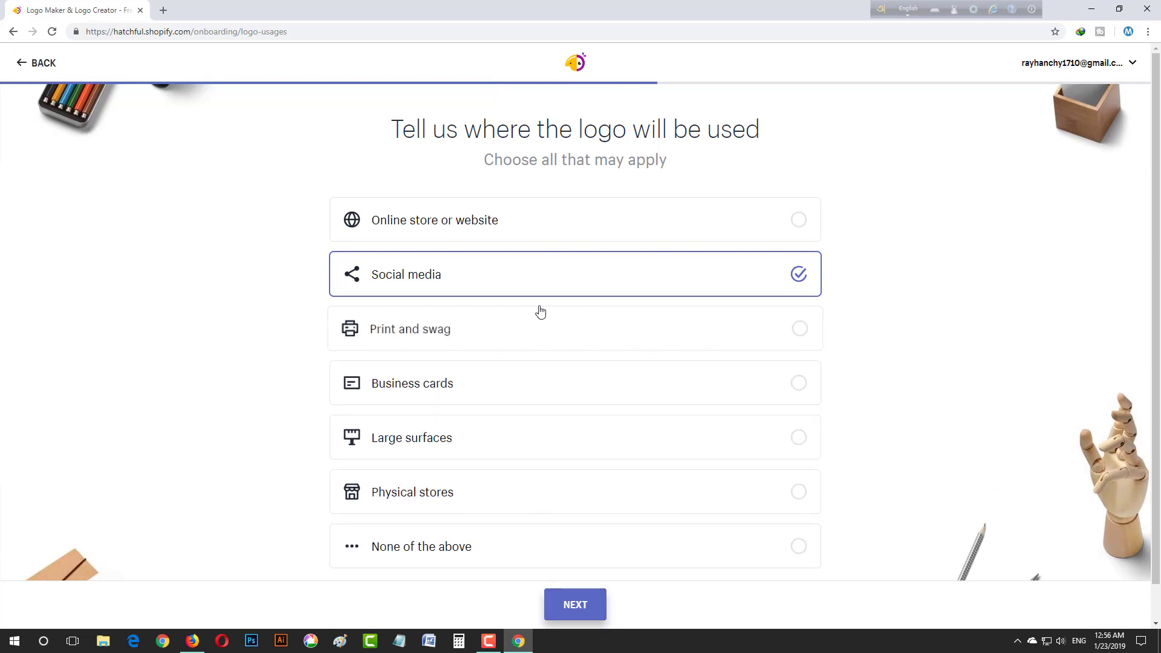
{"action": "left_click", "coordinate": [577, 607]}
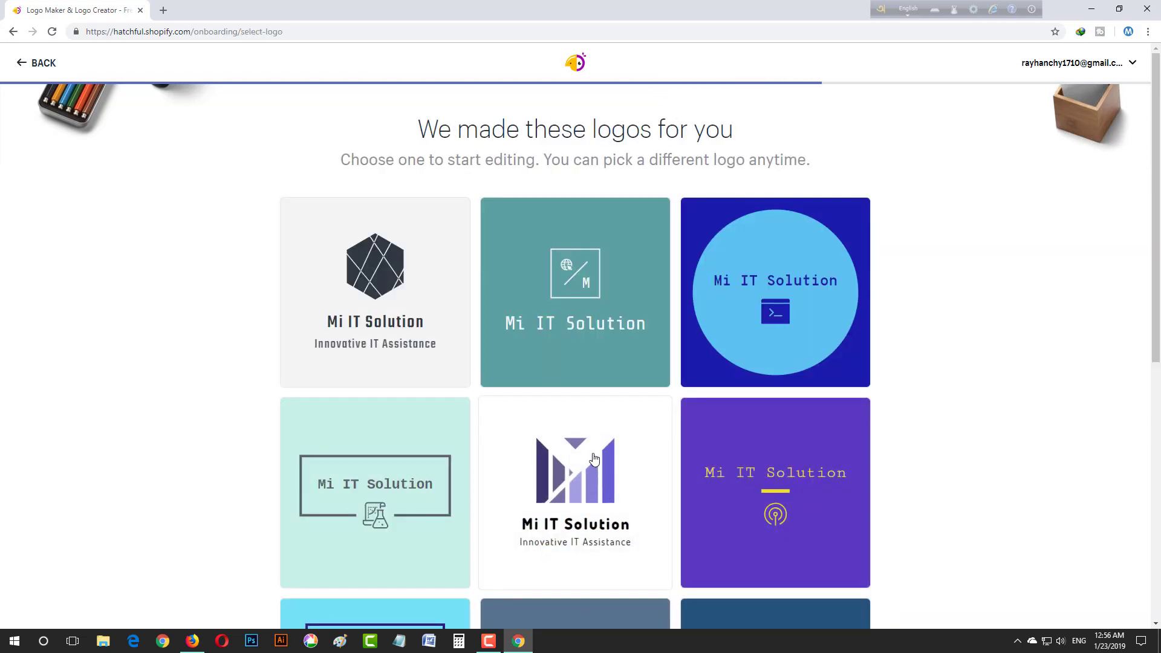
Browse the generated logos and pick the yellow template with the navy interlaced M emblem for editing
{"action": "scroll", "coordinate": [601, 484], "scroll_direction": "down", "scroll_amount": 8}
{"action": "scroll", "coordinate": [600, 456], "scroll_direction": "down", "scroll_amount": 11}
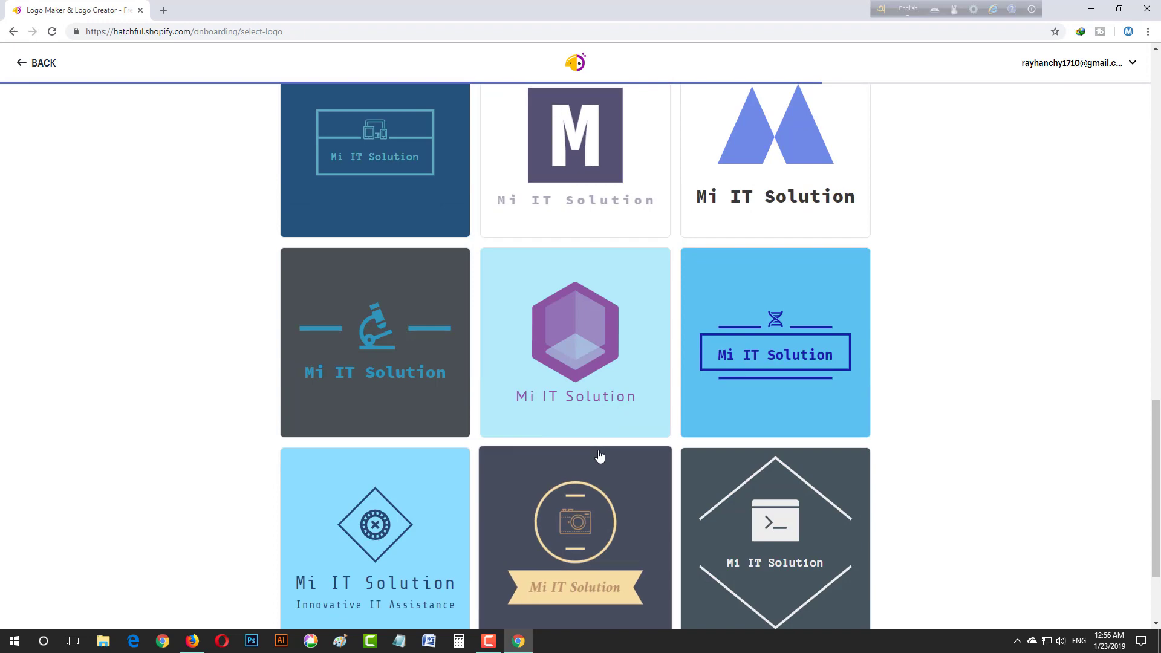
{"action": "scroll", "coordinate": [599, 456], "scroll_direction": "down", "scroll_amount": 15}
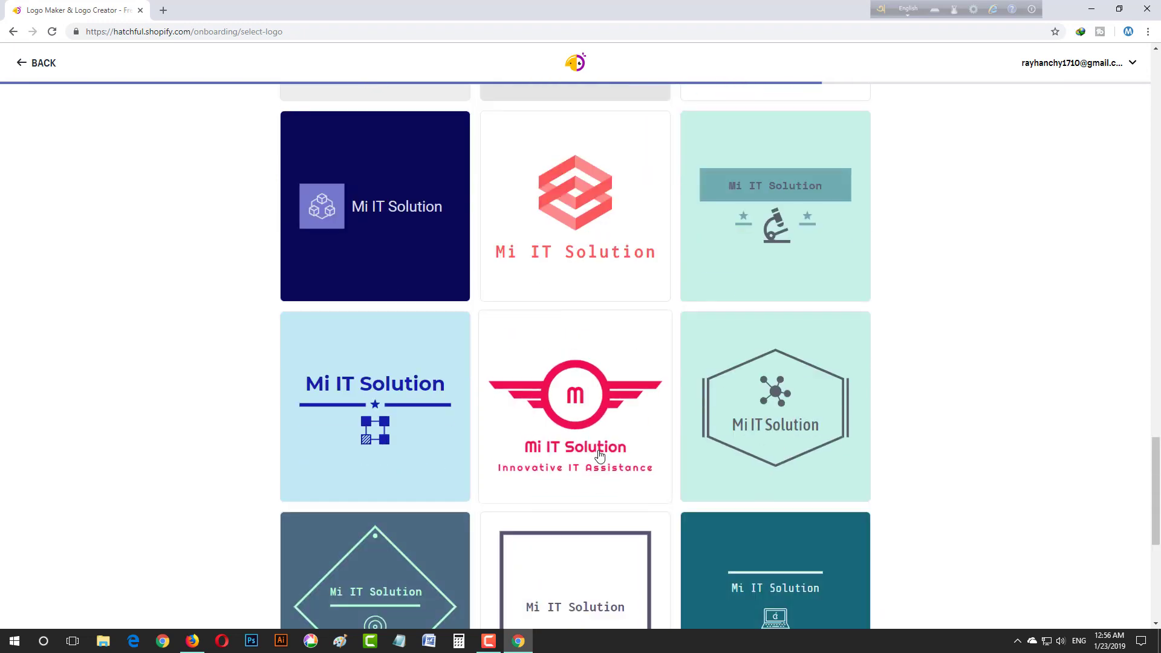
{"action": "scroll", "coordinate": [599, 456], "scroll_direction": "down", "scroll_amount": 13}
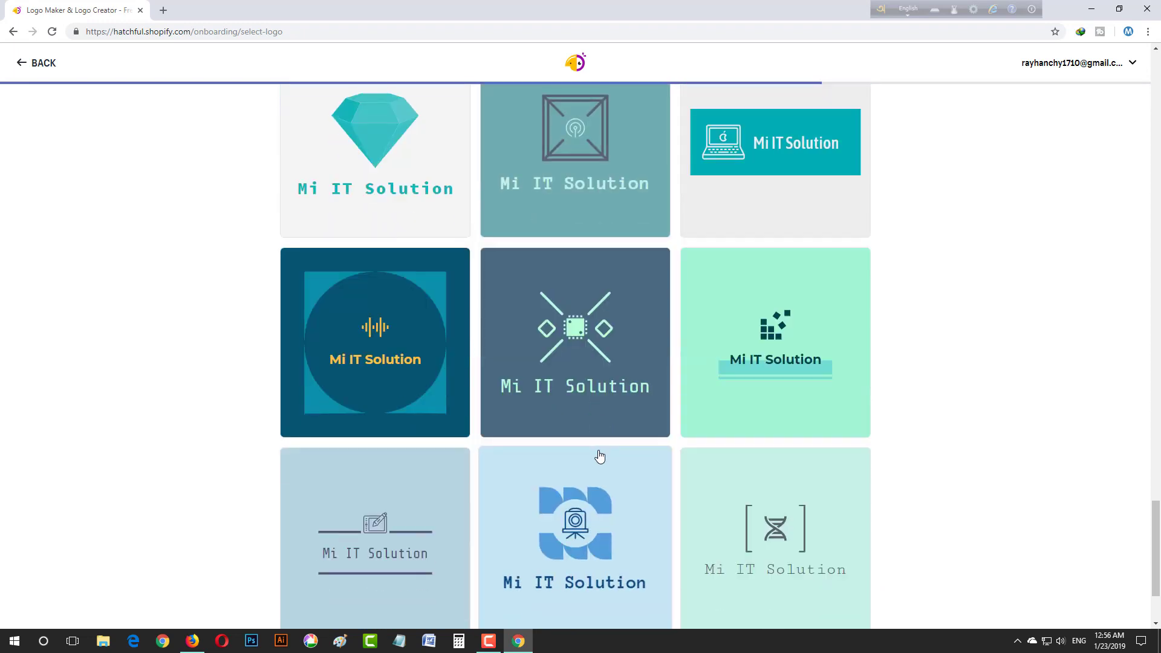
{"action": "scroll", "coordinate": [600, 457], "scroll_direction": "down", "scroll_amount": 15}
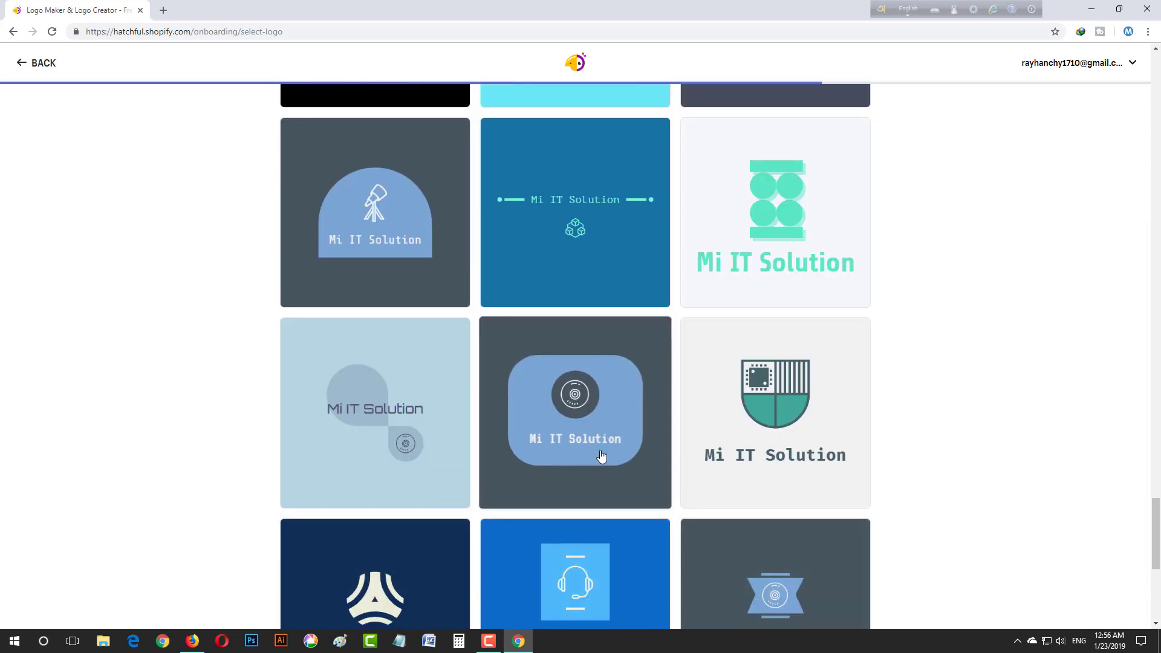
{"action": "scroll", "coordinate": [602, 455], "scroll_direction": "down", "scroll_amount": 15}
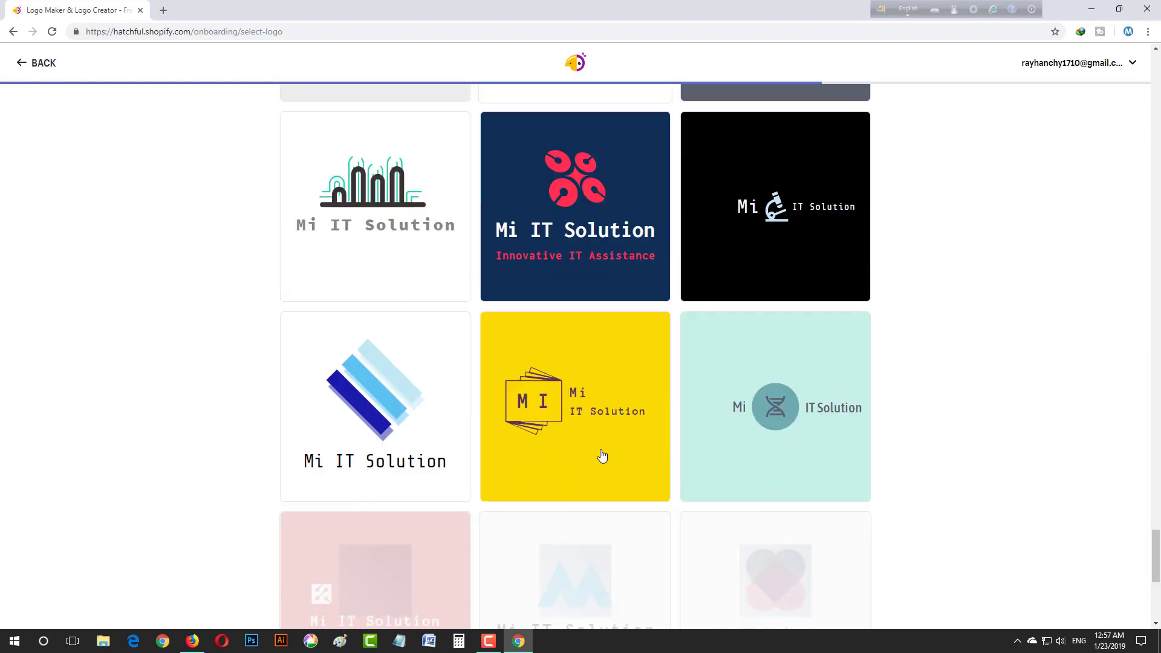
{"action": "scroll", "coordinate": [602, 455], "scroll_direction": "down", "scroll_amount": 5}
{"action": "scroll", "coordinate": [602, 456], "scroll_direction": "up", "scroll_amount": 13}
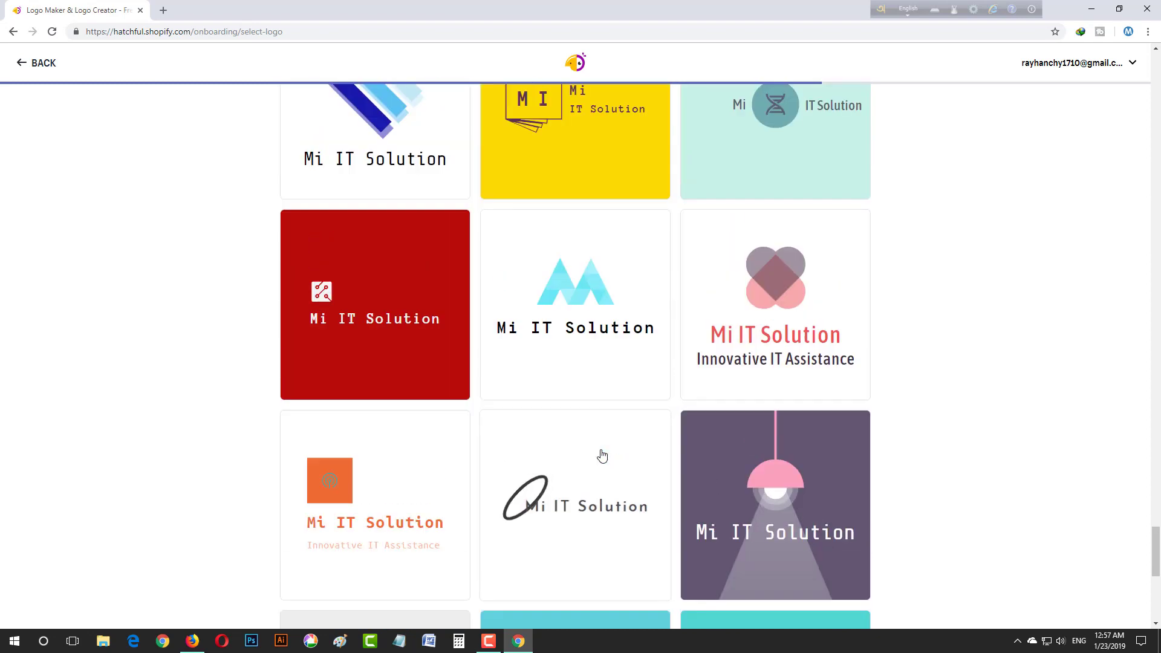
{"action": "scroll", "coordinate": [602, 455], "scroll_direction": "down", "scroll_amount": 7}
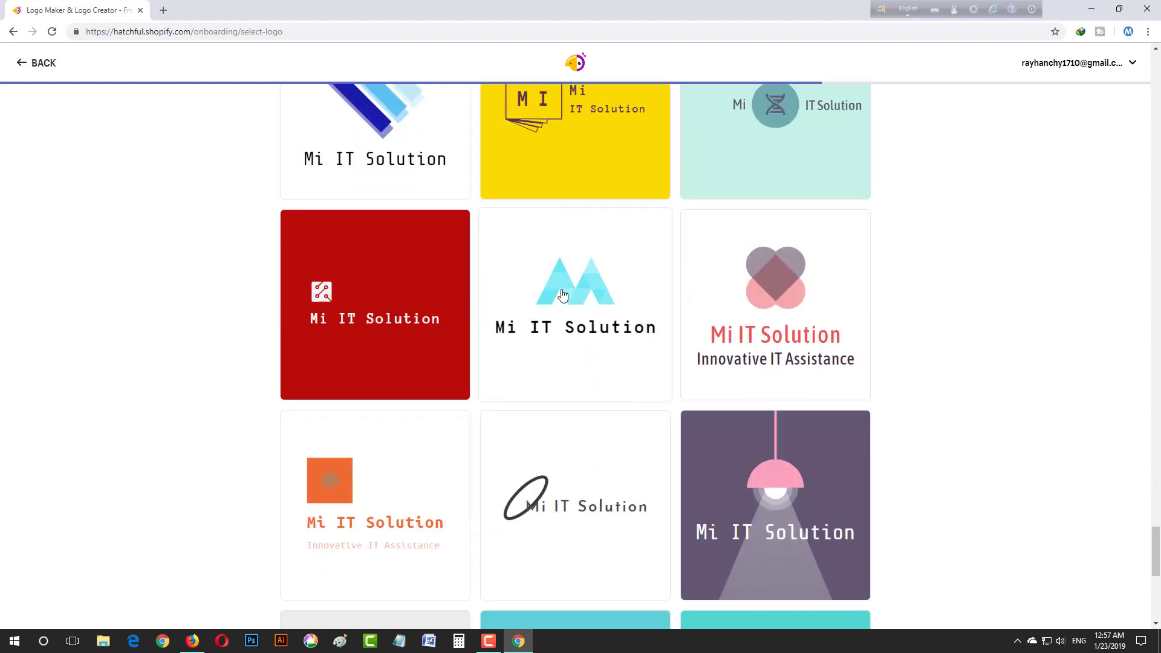
{"action": "scroll", "coordinate": [520, 308], "scroll_direction": "up", "scroll_amount": 5}
{"action": "scroll", "coordinate": [520, 308], "scroll_direction": "down", "scroll_amount": 2}
{"action": "scroll", "coordinate": [518, 305], "scroll_direction": "up", "scroll_amount": 18}
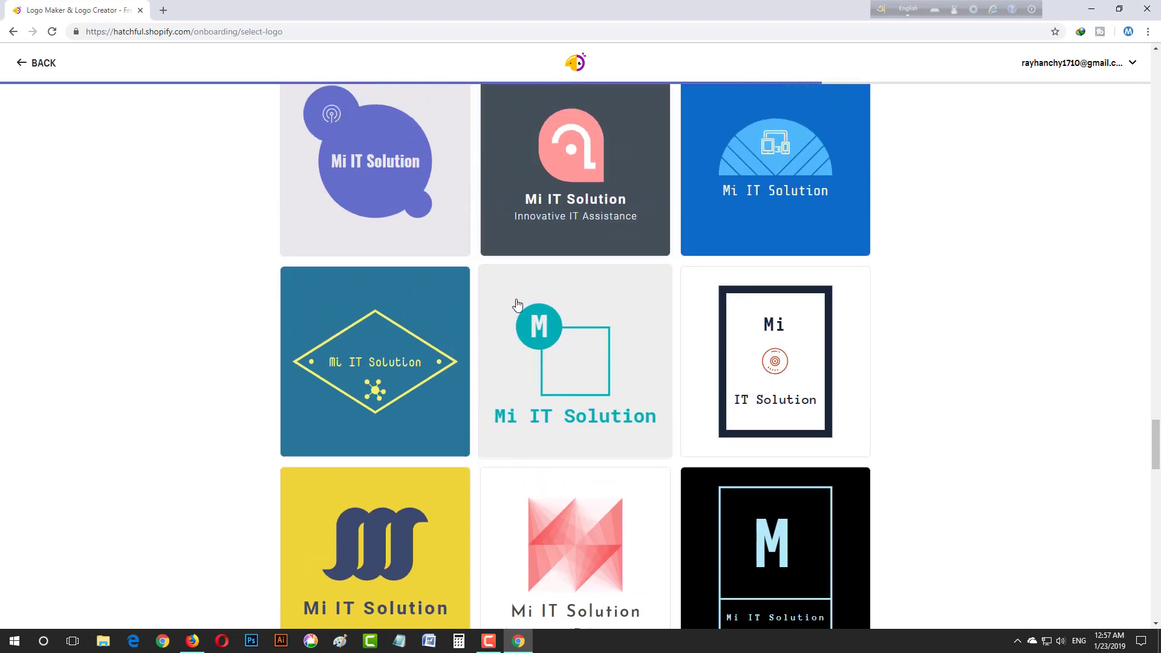
{"action": "scroll", "coordinate": [517, 304], "scroll_direction": "down", "scroll_amount": 6}
{"action": "left_click", "coordinate": [436, 199]}
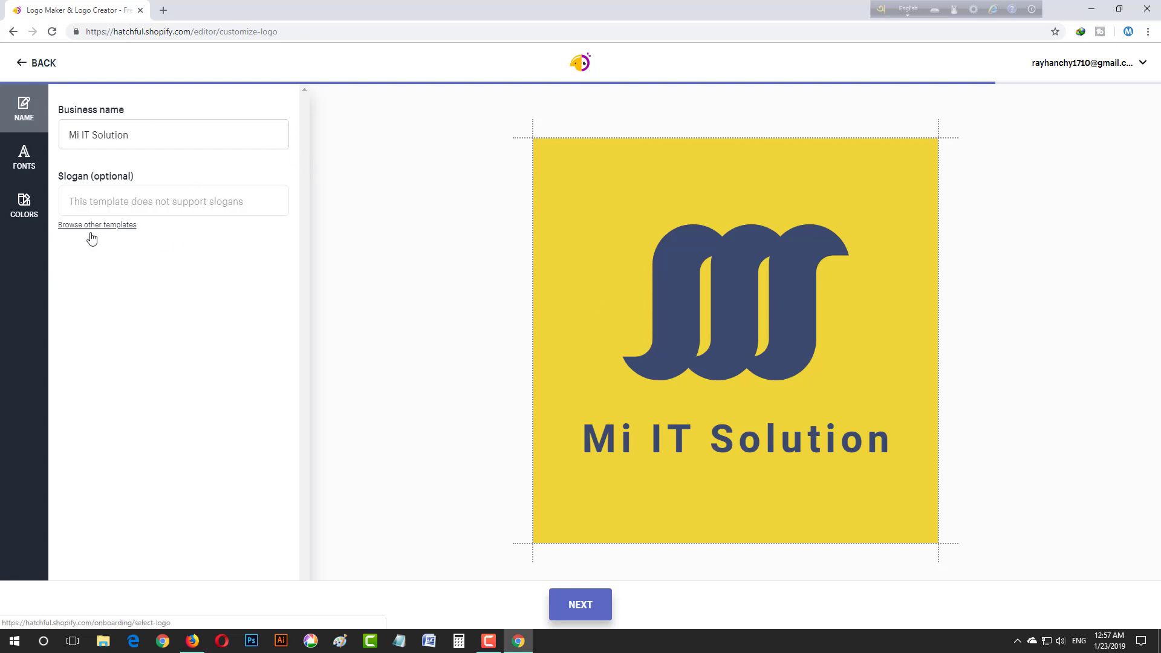
Try different fonts for the logo's business name and apply the bold monospaced one
{"action": "left_click", "coordinate": [10, 163]}
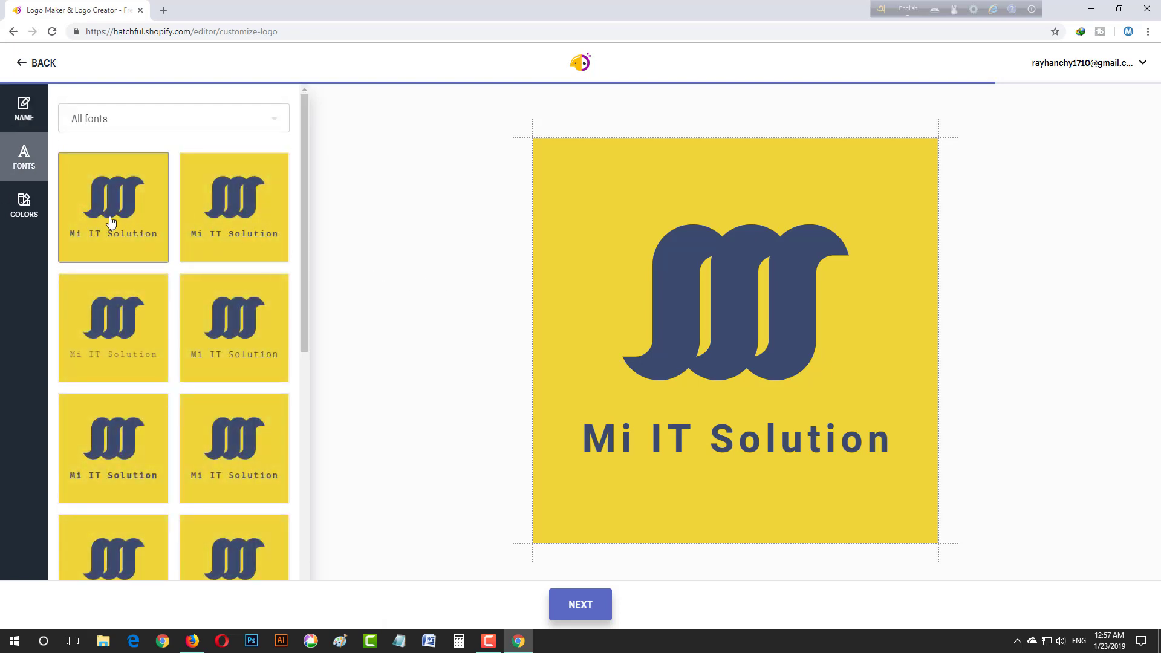
{"action": "left_click", "coordinate": [246, 244]}
{"action": "left_click", "coordinate": [114, 347]}
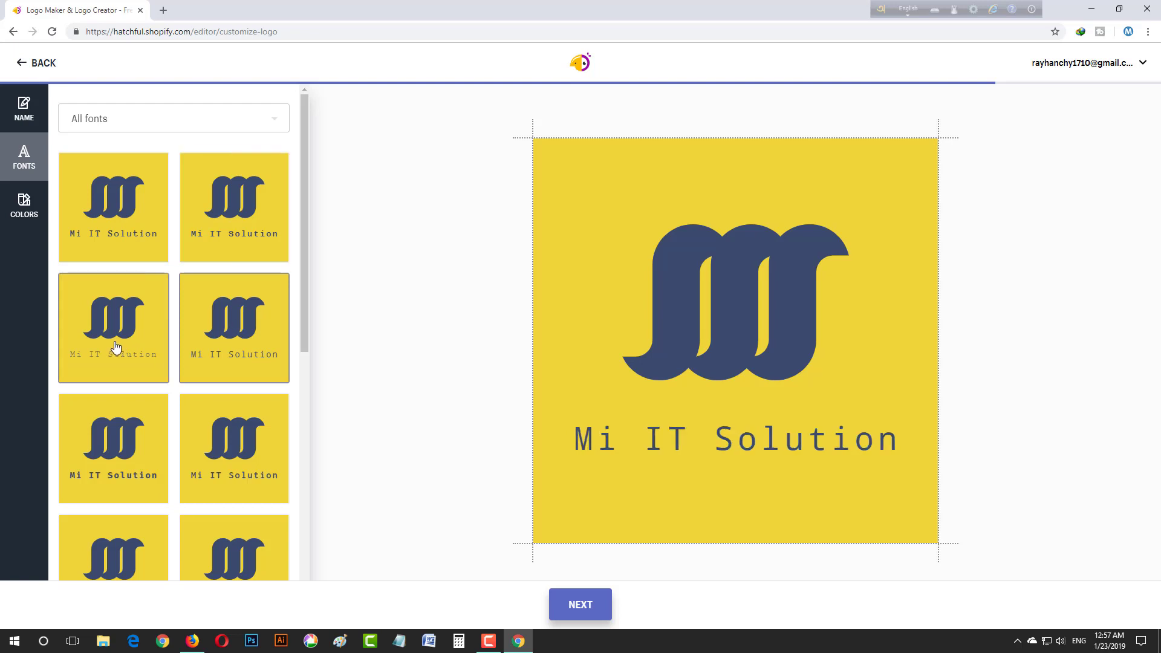
{"action": "scroll", "coordinate": [145, 337], "scroll_direction": "down", "scroll_amount": 4}
{"action": "left_click", "coordinate": [114, 194]}
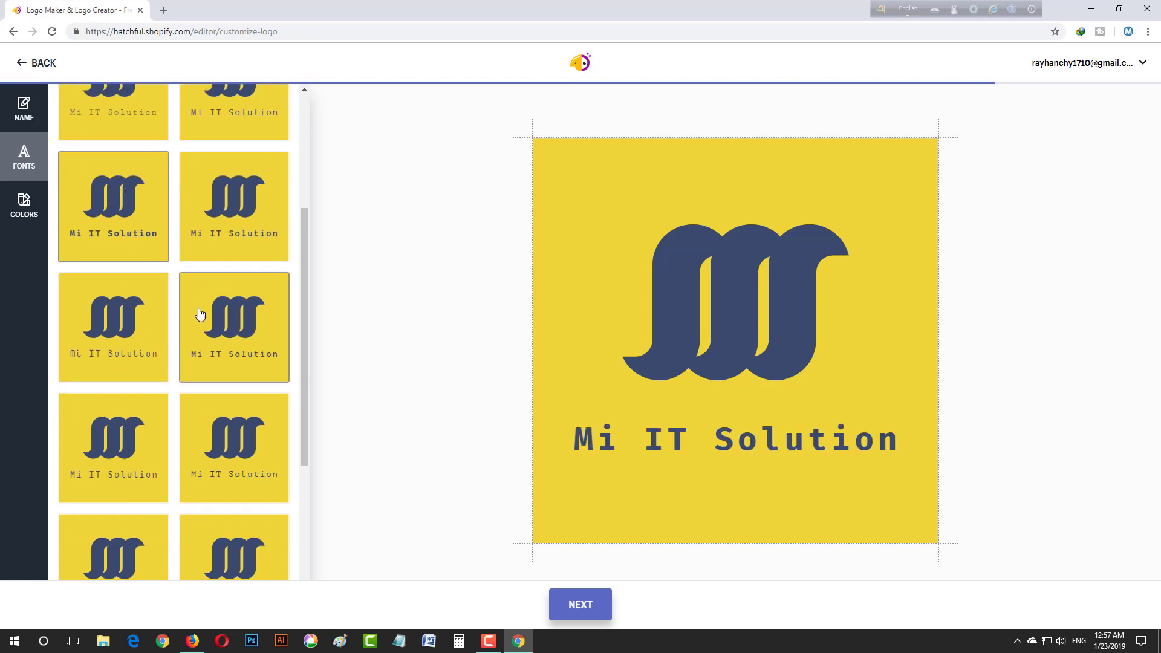
Try out several colour schemes on the logo and apply the turquoise background with light grey emblem and text
{"action": "left_click", "coordinate": [24, 205]}
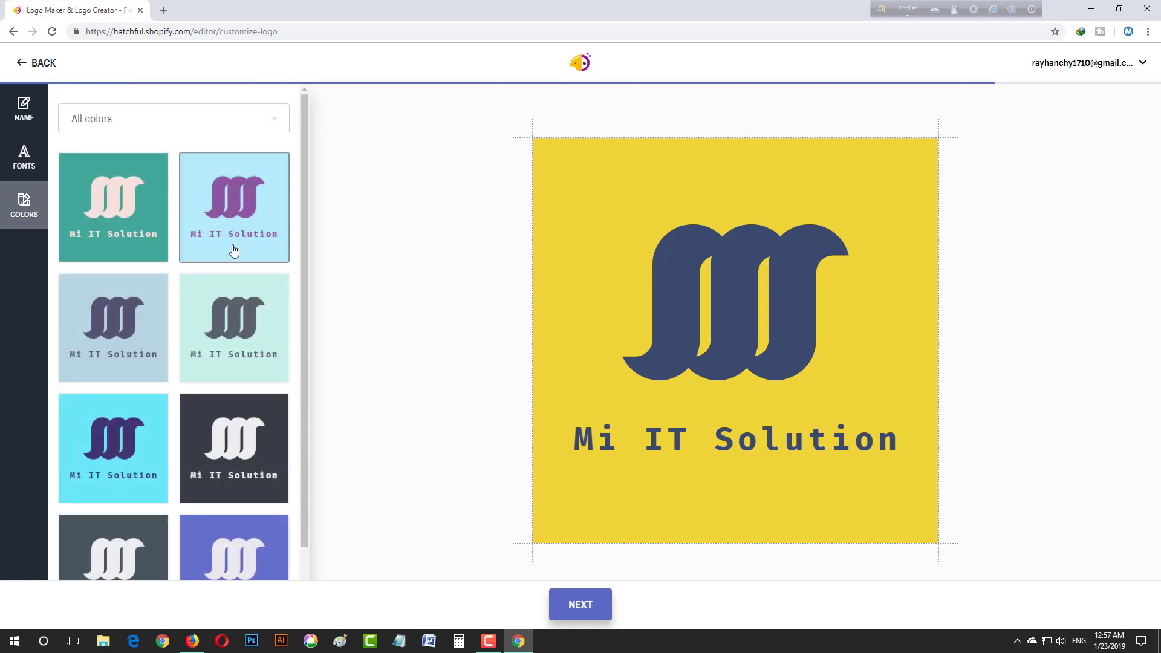
{"action": "left_click", "coordinate": [107, 223]}
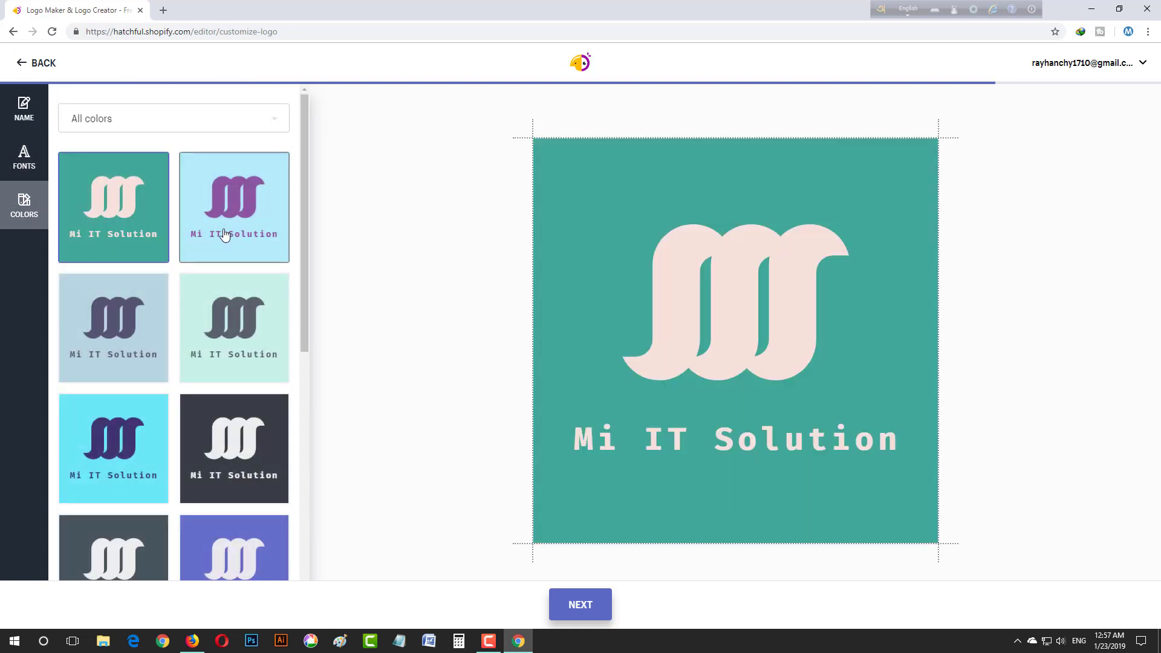
{"action": "left_click", "coordinate": [224, 234]}
{"action": "left_click", "coordinate": [199, 290]}
{"action": "left_click", "coordinate": [115, 320]}
{"action": "scroll", "coordinate": [115, 319], "scroll_direction": "down", "scroll_amount": 3}
{"action": "left_click", "coordinate": [118, 281]}
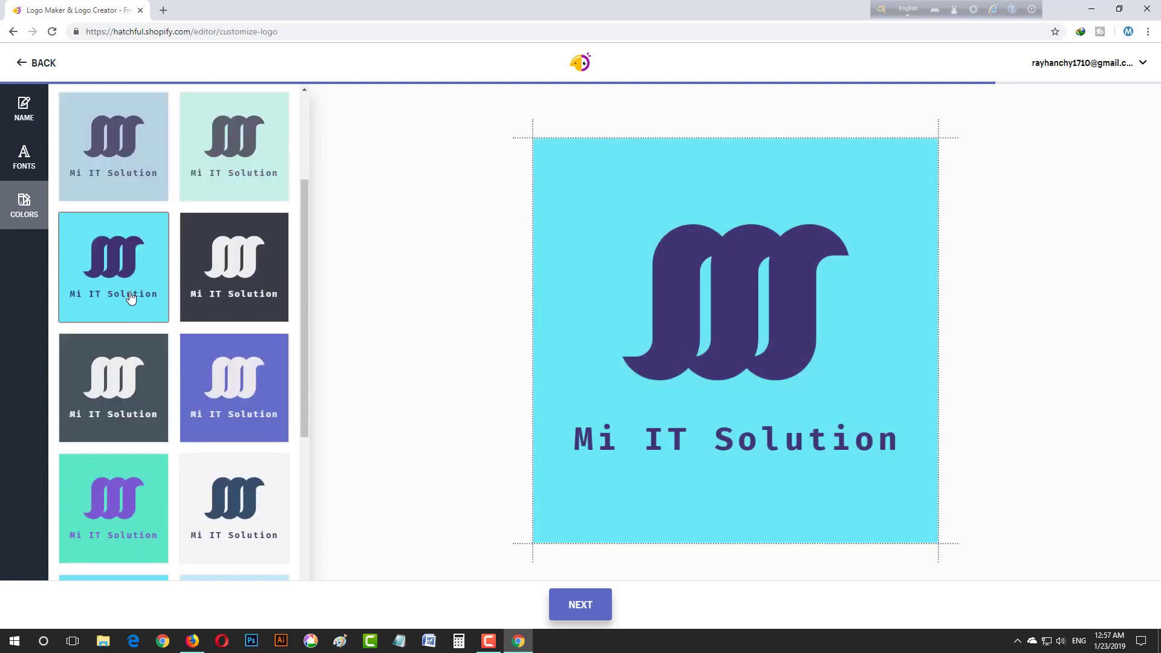
{"action": "left_click", "coordinate": [236, 266]}
{"action": "left_click", "coordinate": [241, 378]}
{"action": "left_click", "coordinate": [128, 353]}
{"action": "scroll", "coordinate": [106, 447], "scroll_direction": "down", "scroll_amount": 3}
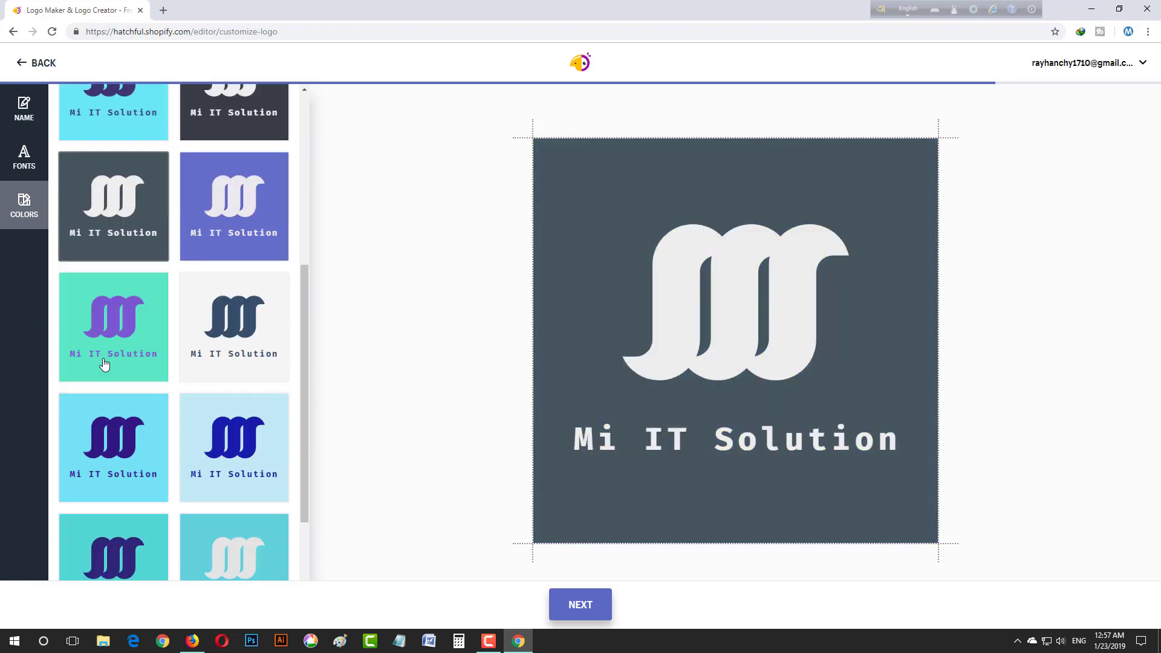
{"action": "left_click", "coordinate": [103, 363]}
{"action": "left_click", "coordinate": [160, 456]}
{"action": "left_click", "coordinate": [184, 463]}
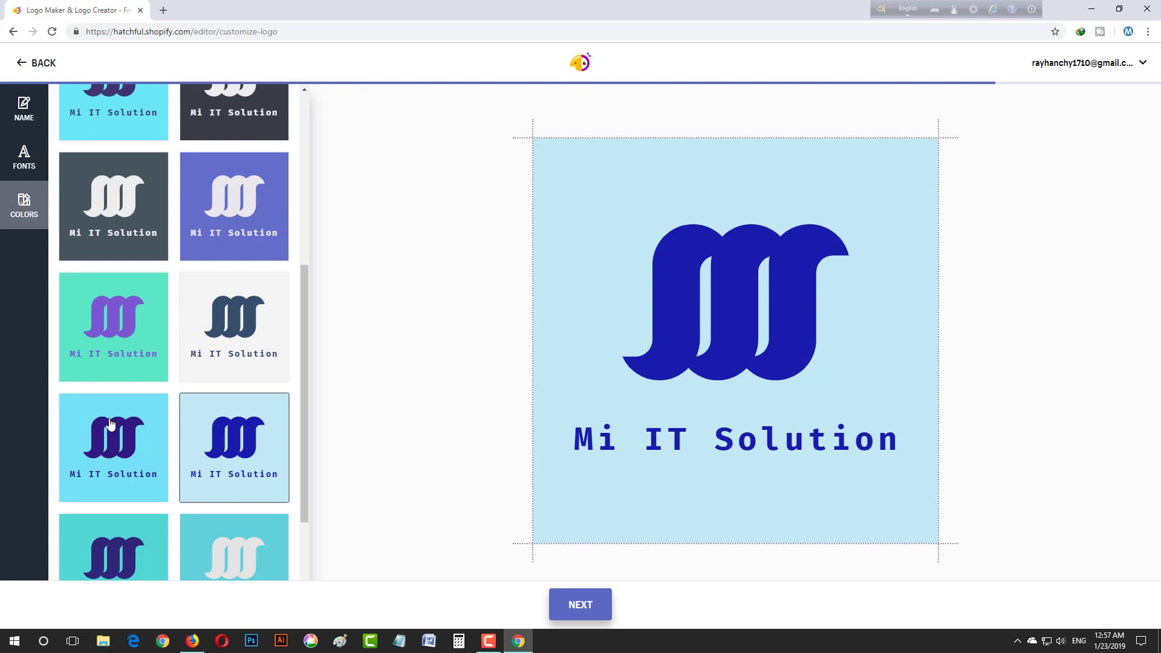
{"action": "left_click", "coordinate": [97, 354]}
{"action": "scroll", "coordinate": [136, 379], "scroll_direction": "down", "scroll_amount": 2}
{"action": "left_click", "coordinate": [213, 404]}
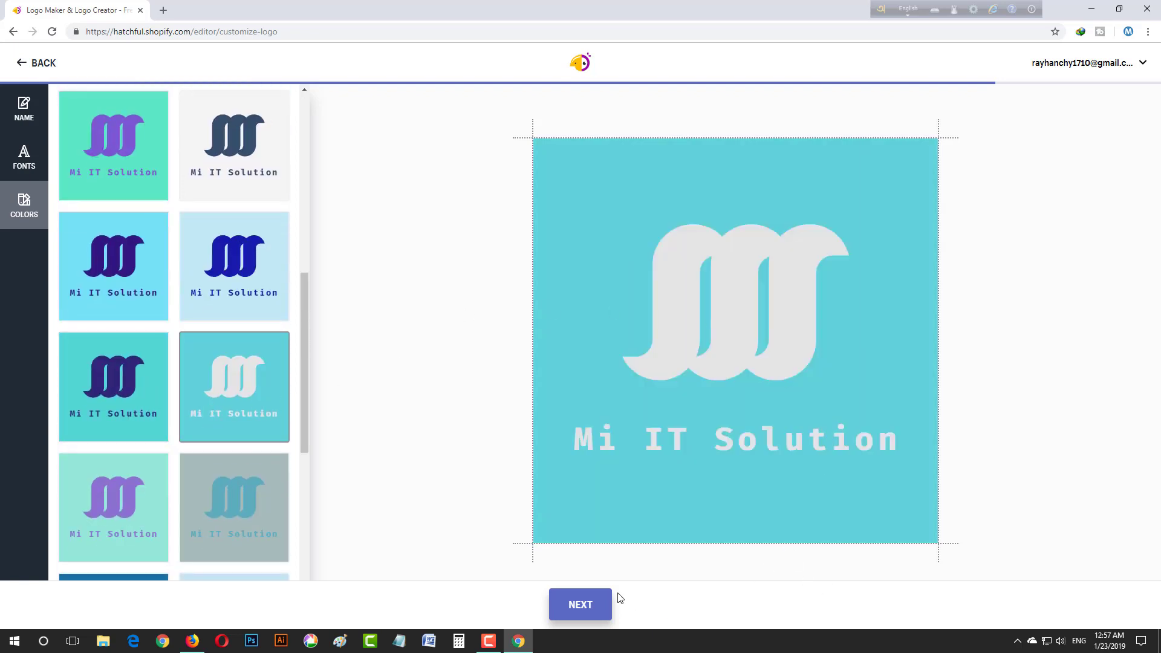
Finish the logo design and download its free logo package
{"action": "left_click", "coordinate": [581, 607]}
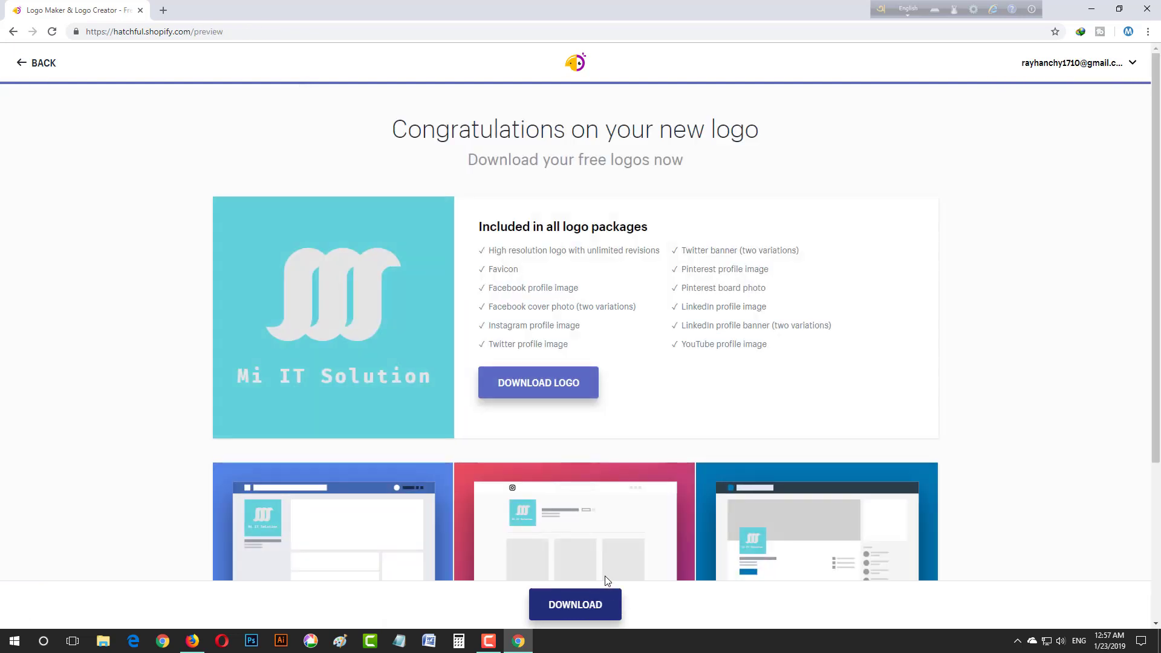
{"action": "left_click", "coordinate": [542, 390]}
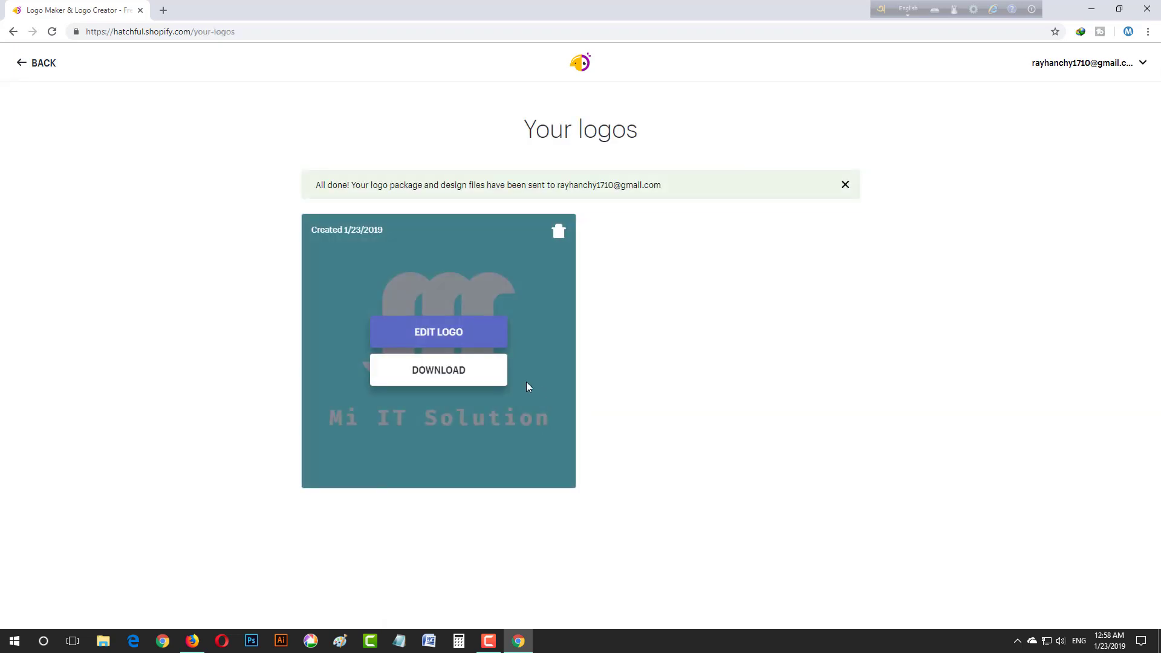
Request the download of the saved Mi IT Solution logo and dismiss the notice above it
{"action": "left_click", "coordinate": [480, 381]}
{"action": "left_click", "coordinate": [479, 381]}
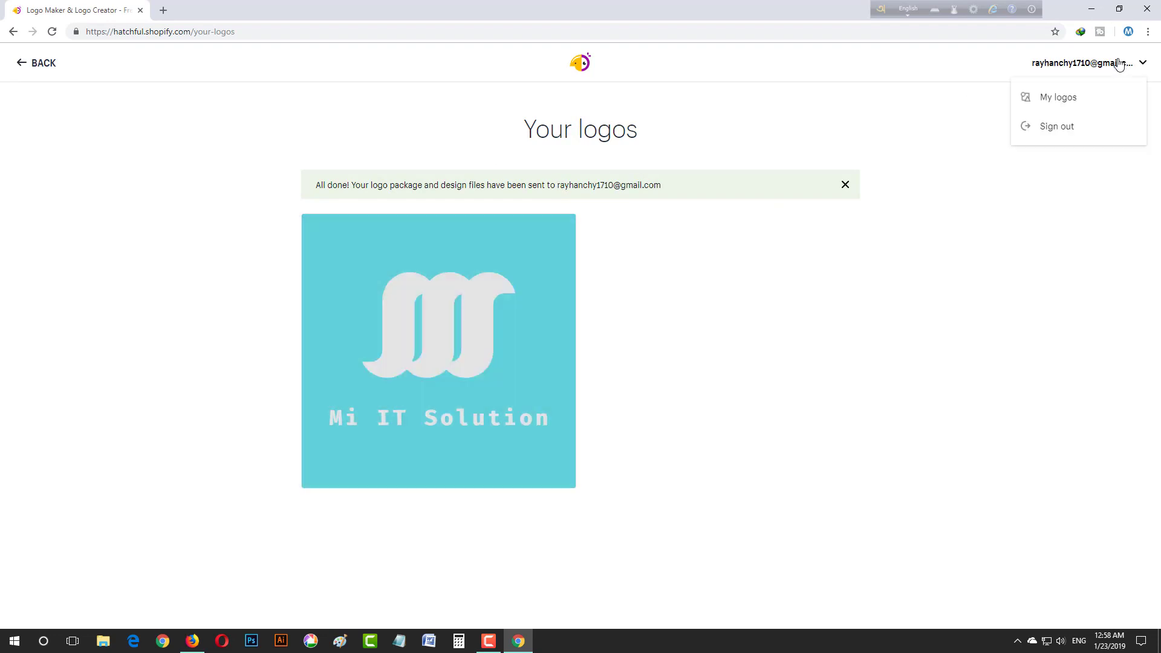
{"action": "mouse_move", "coordinate": [476, 338]}
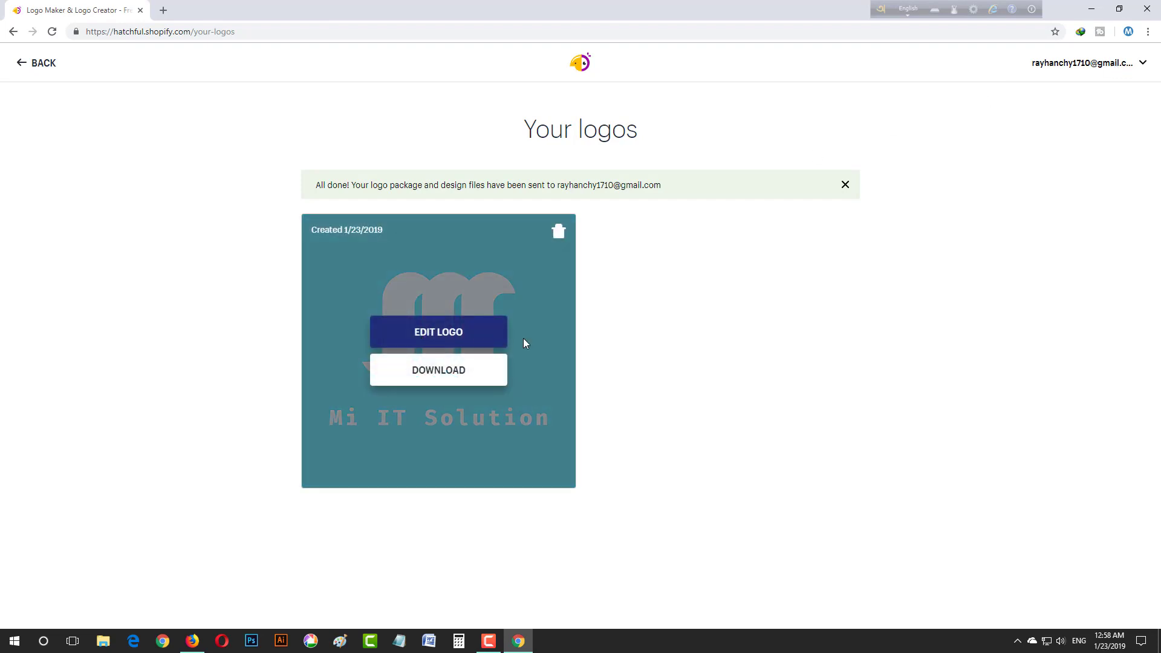
{"action": "left_click", "coordinate": [845, 185]}
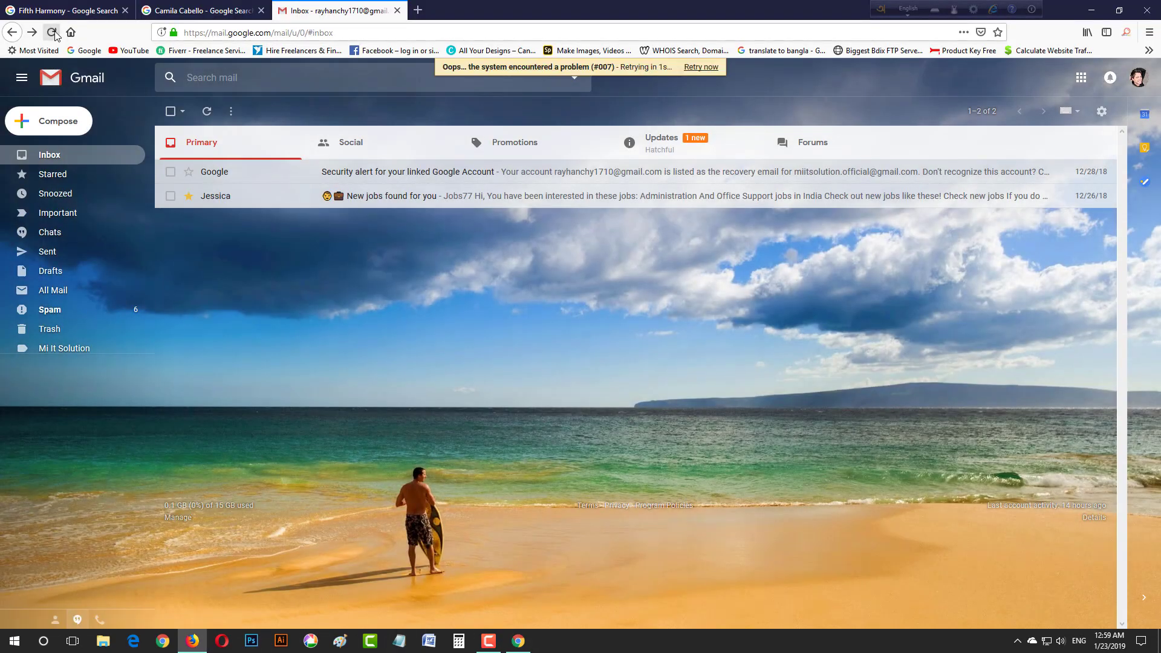
In the Gmail inbox's Updates category, open the Hatchful brand assets conversation and expand its earliest message
{"action": "left_click", "coordinate": [659, 145]}
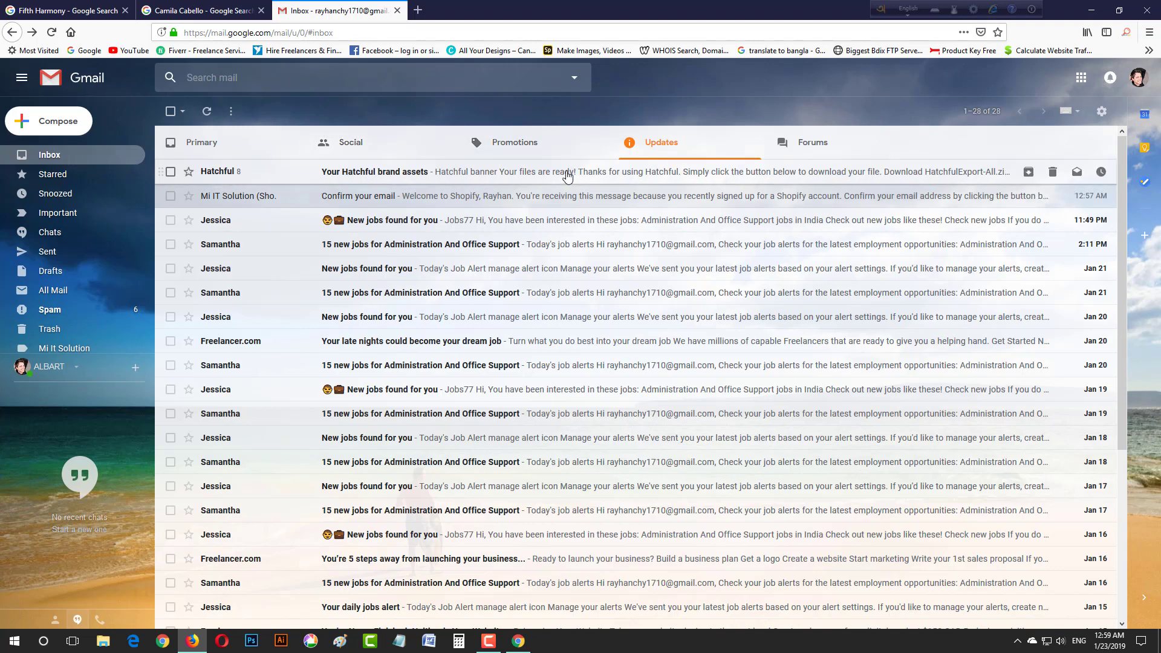
{"action": "left_click", "coordinate": [290, 176]}
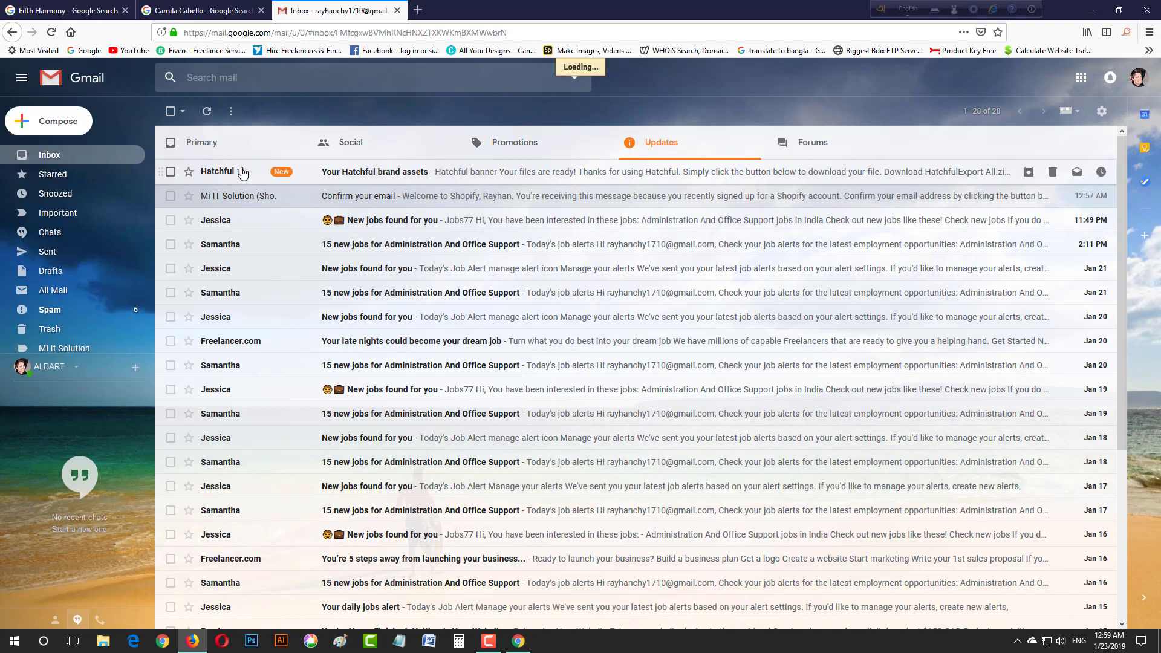
{"action": "left_click", "coordinate": [383, 151]}
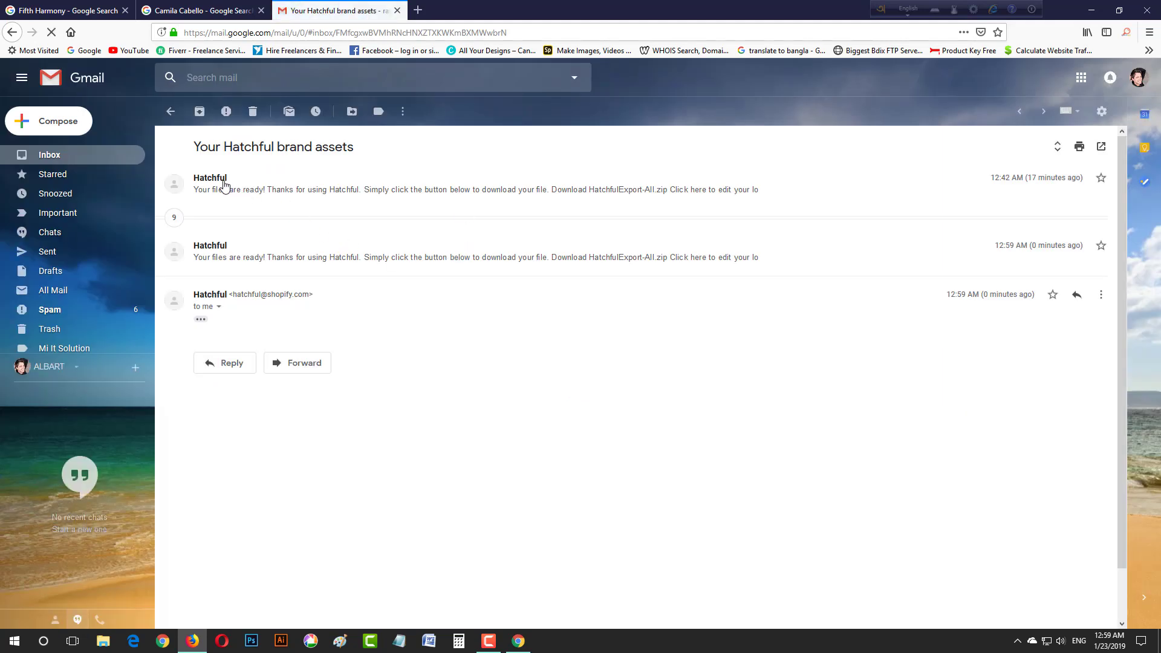
{"action": "mouse_move", "coordinate": [228, 184]}
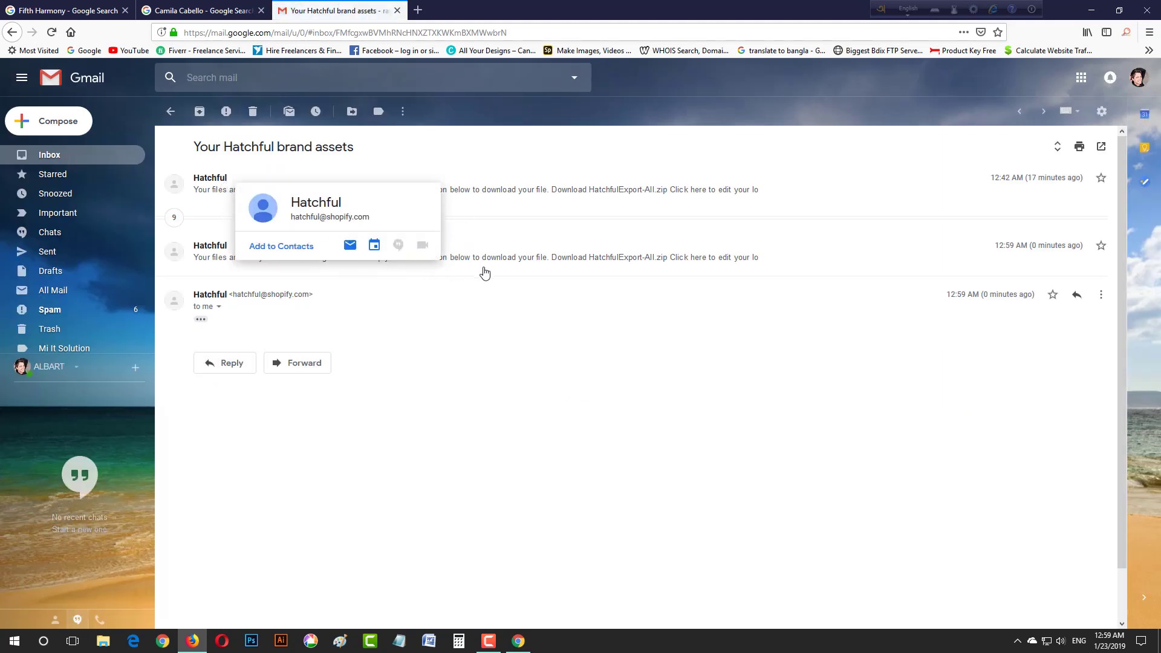
{"action": "left_click", "coordinate": [596, 228]}
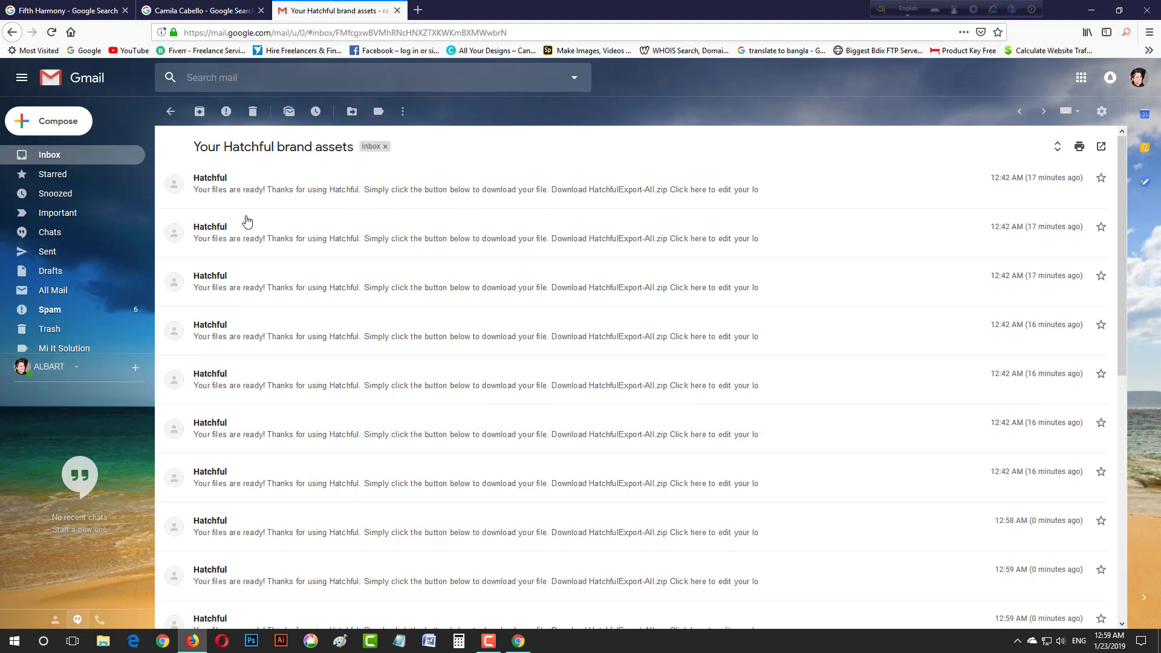
{"action": "left_click", "coordinate": [211, 181]}
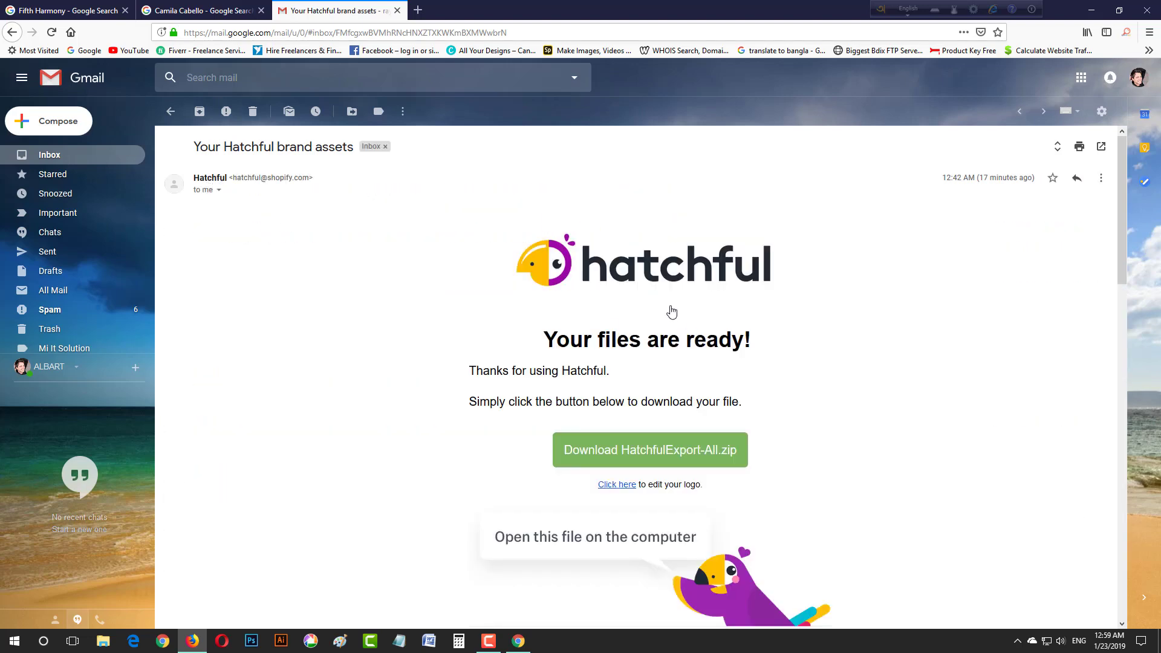
Download HatchfulExport-All.zip from the email, reusing the existing complete file, and view its download folder before closing it
{"action": "scroll", "coordinate": [671, 311], "scroll_direction": "down", "scroll_amount": 3}
{"action": "left_click", "coordinate": [699, 315]}
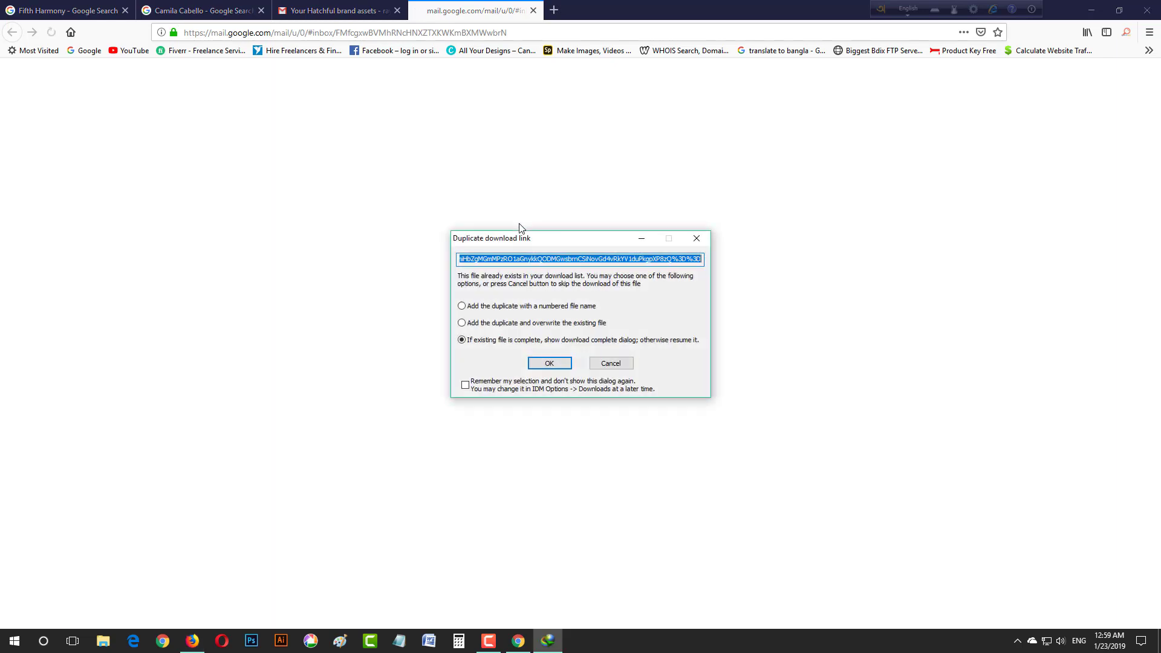
{"action": "left_click", "coordinate": [547, 364]}
{"action": "left_click", "coordinate": [592, 362]}
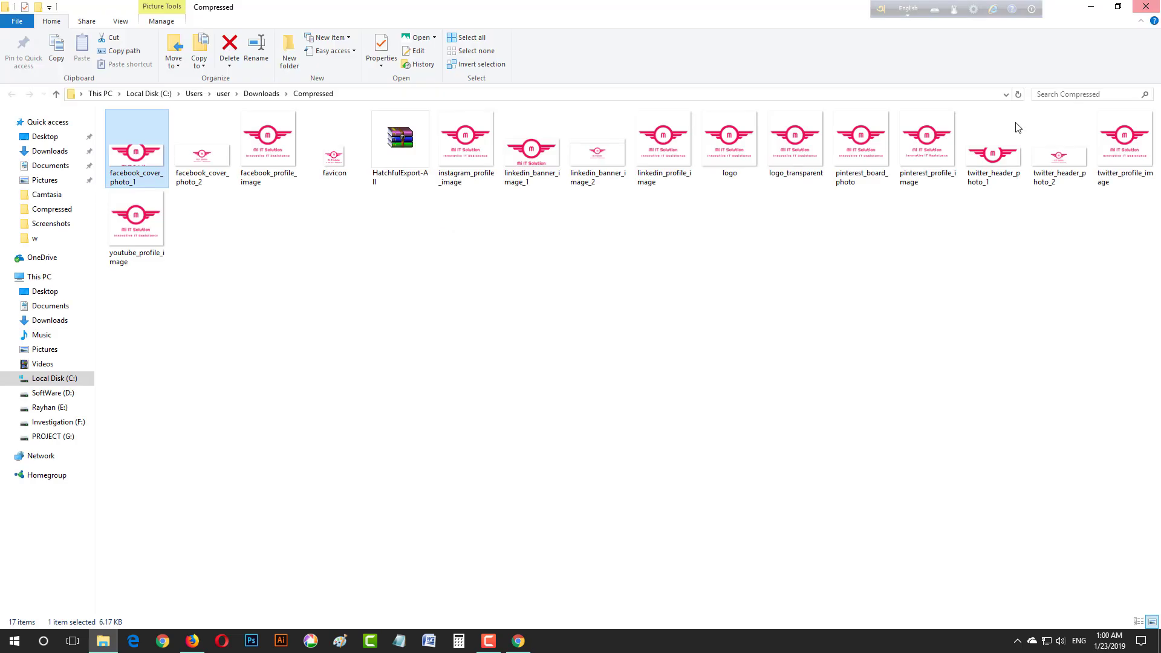
{"action": "left_click", "coordinate": [1146, 6]}
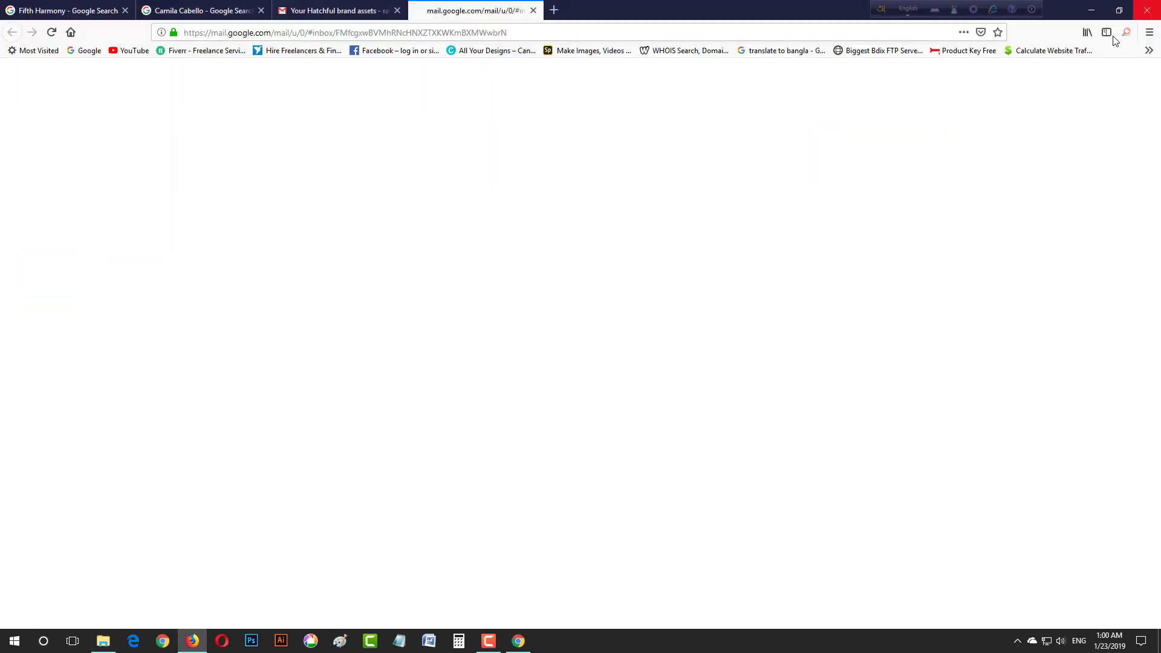